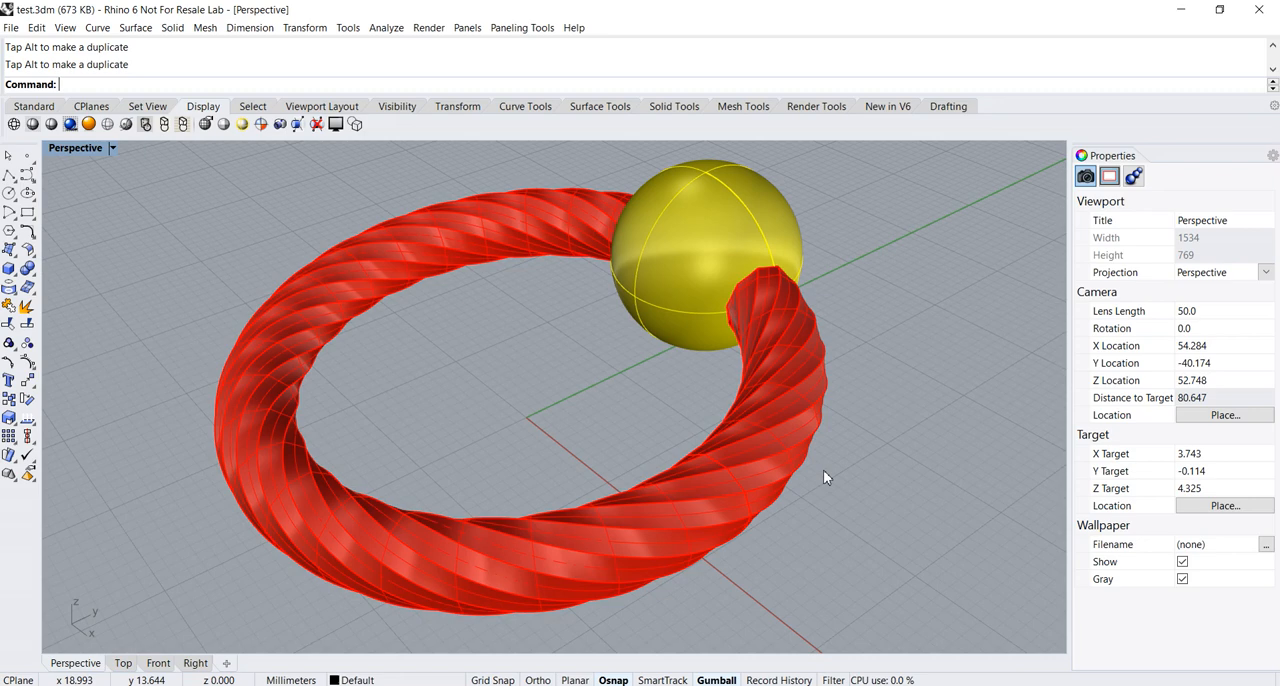
Switch to the Notepad notes about rendering from home, and bring up the Rhino downloads page in the browser
mouse_move(760, 685)
left_click(760, 625)
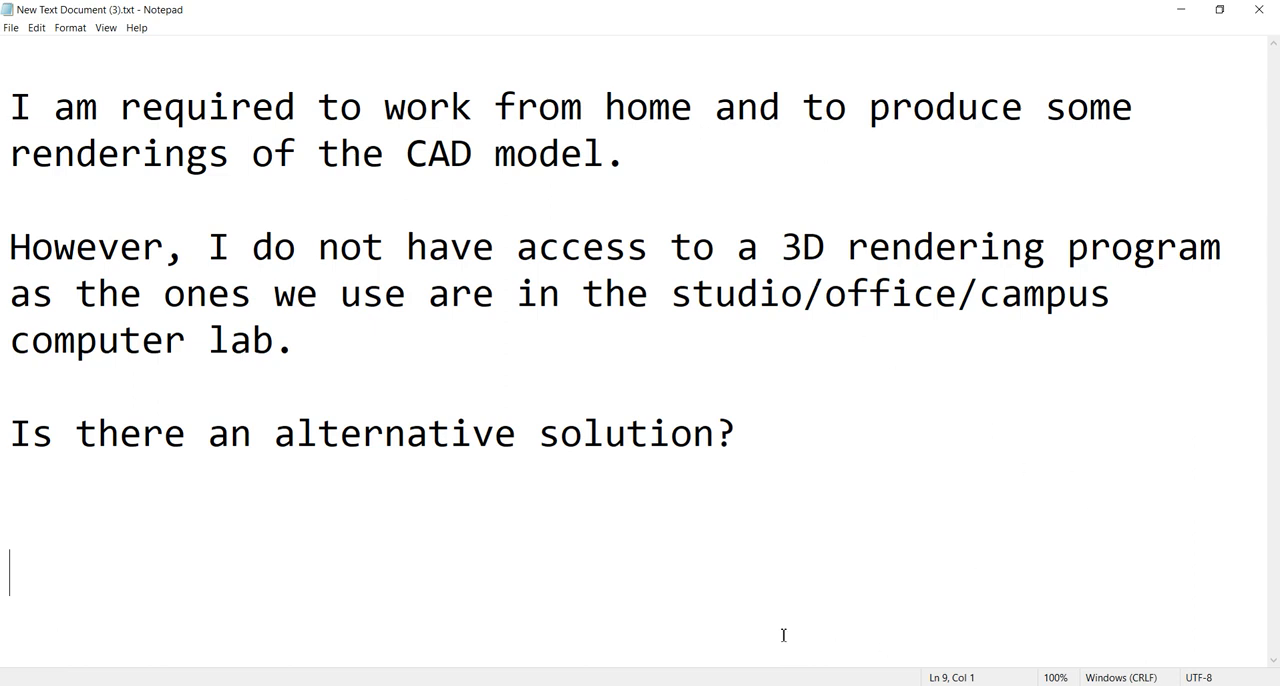
left_click(783, 681)
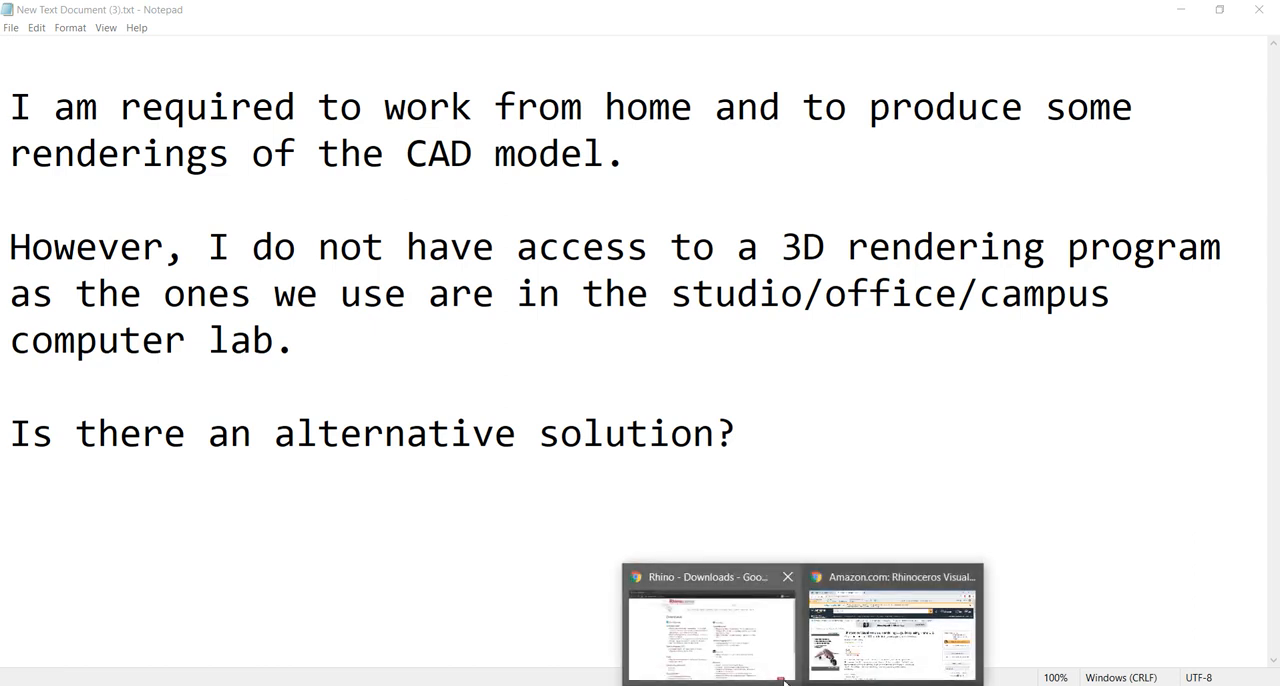
left_click(784, 676)
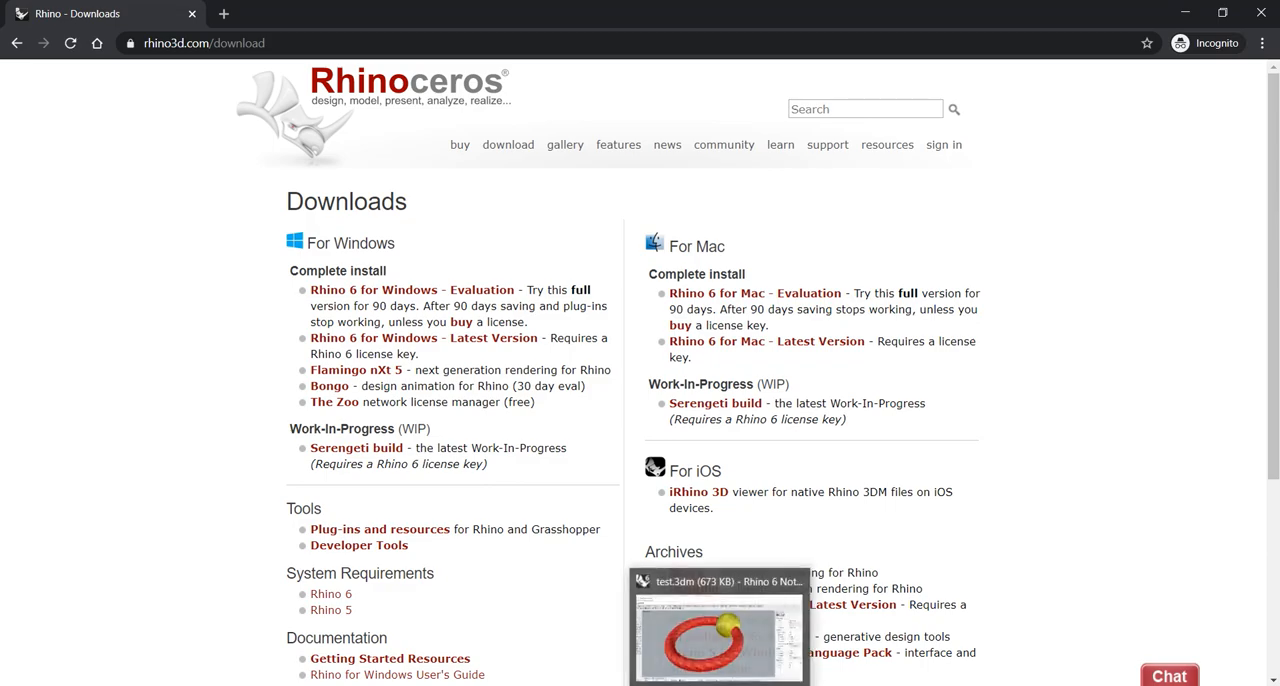
Switch back to Rhino and examine the twisted ring with its sphere from several angles
left_click(722, 684)
mouse_move(788, 482)
right_mouse_down()
mouse_move(803, 508)
mouse_move(774, 491)
right_mouse_up()
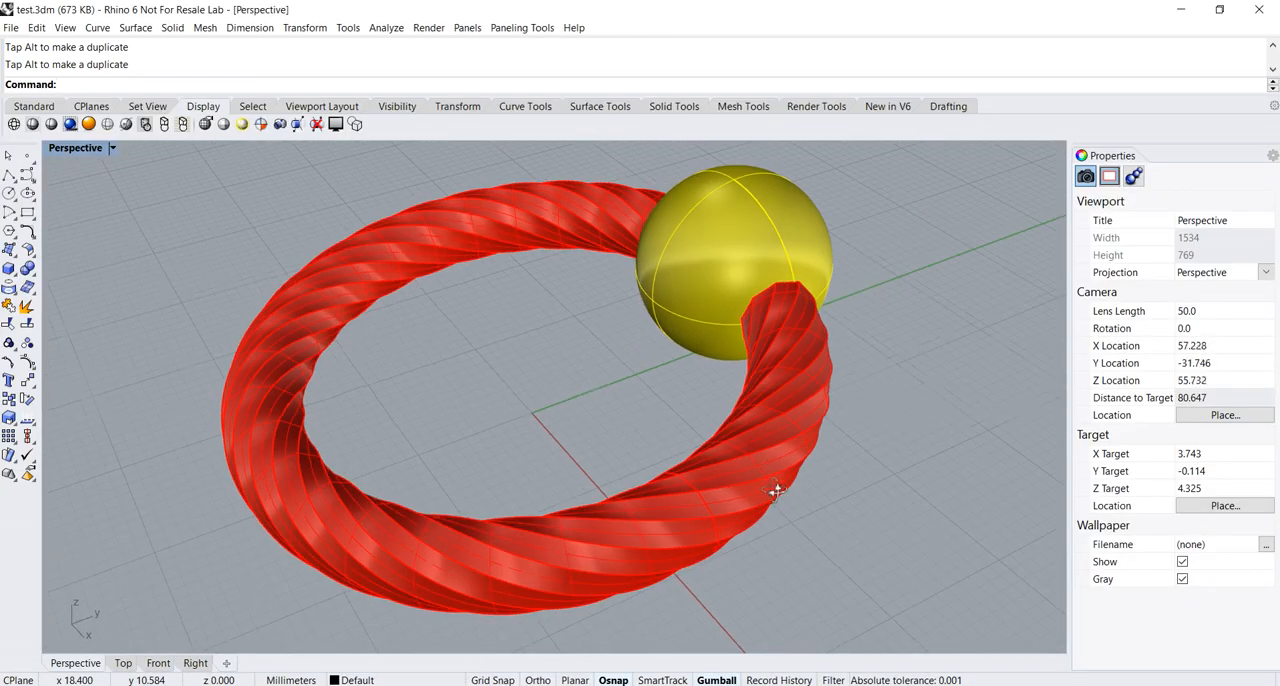
right_click_drag(592, 412, 546, 400, "shift")
scroll(545, 399, "up", 2)
scroll(543, 399, "down", 2)
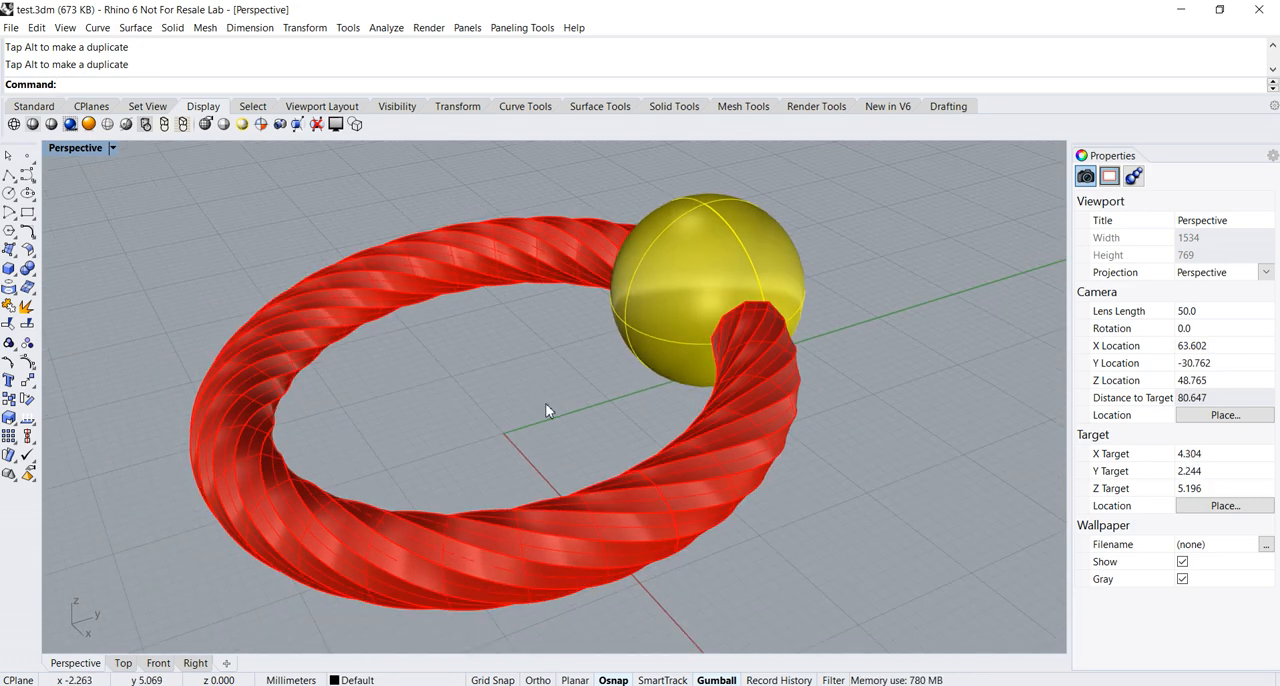
mouse_move(557, 405)
right_mouse_down()
mouse_move(514, 405)
mouse_move(545, 403)
right_mouse_up()
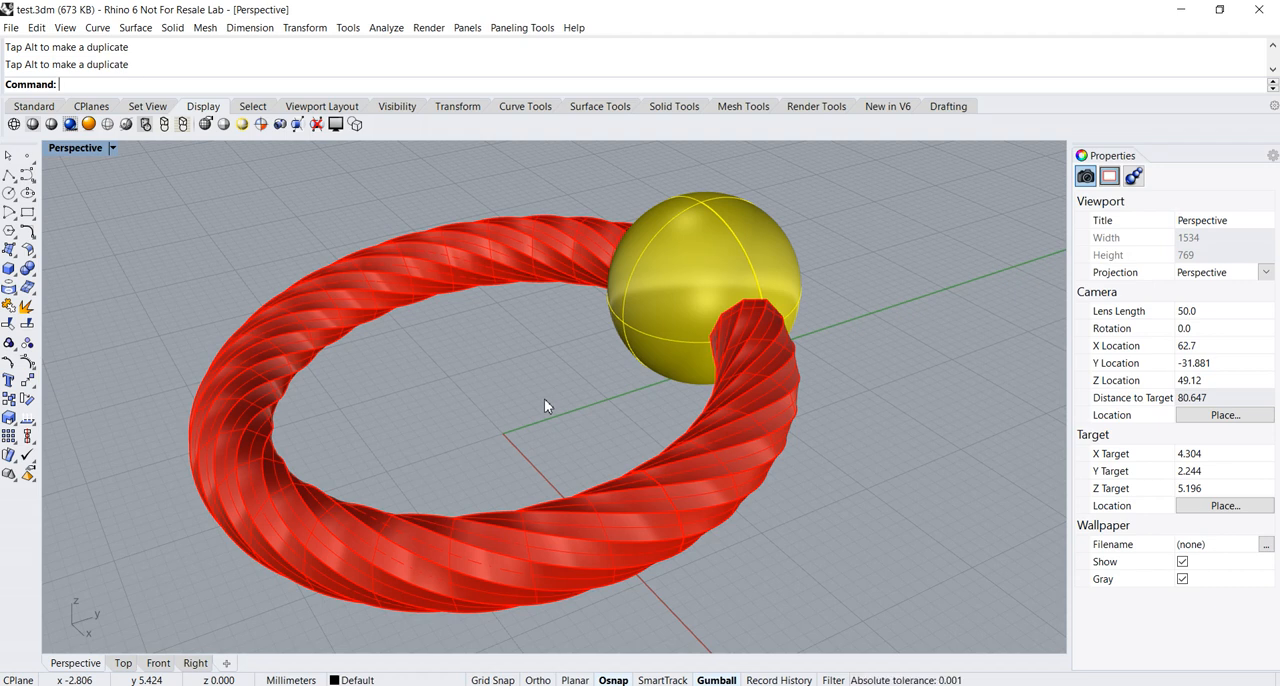
right_click_drag(545, 400, 517, 416)
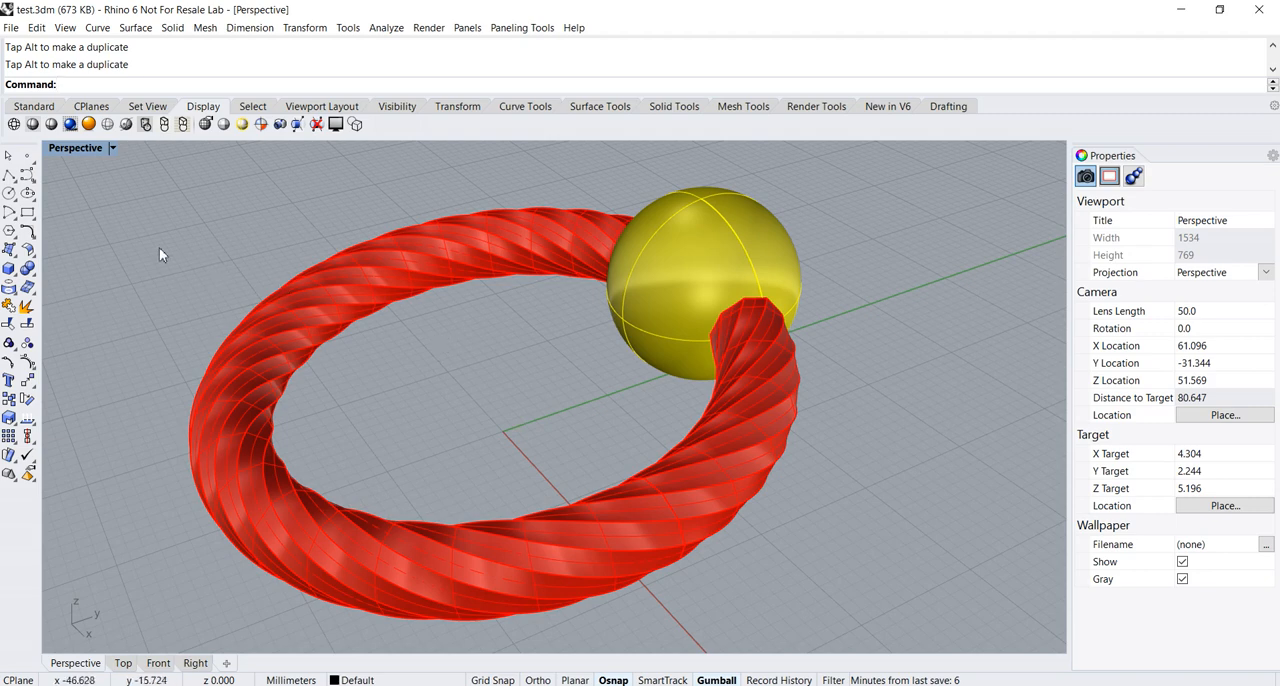
Start opening a file without saving test.3dm, review the supported file formats, and cancel
left_click(11, 27)
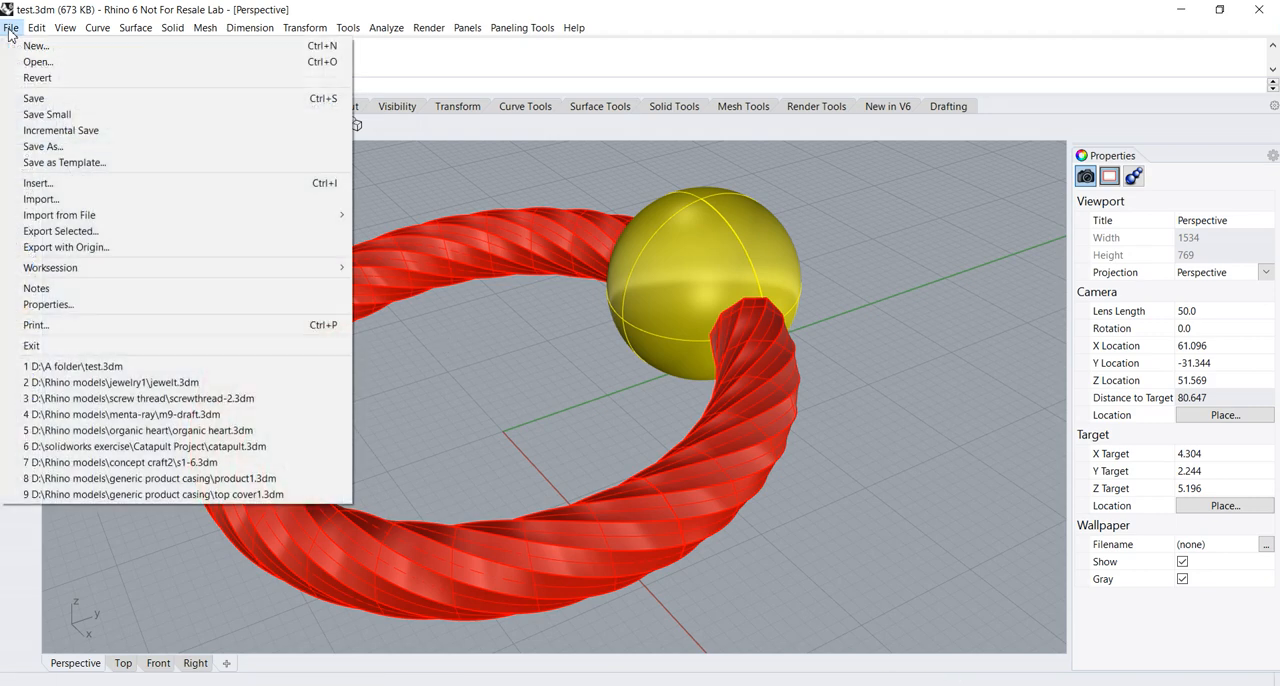
left_click(29, 62)
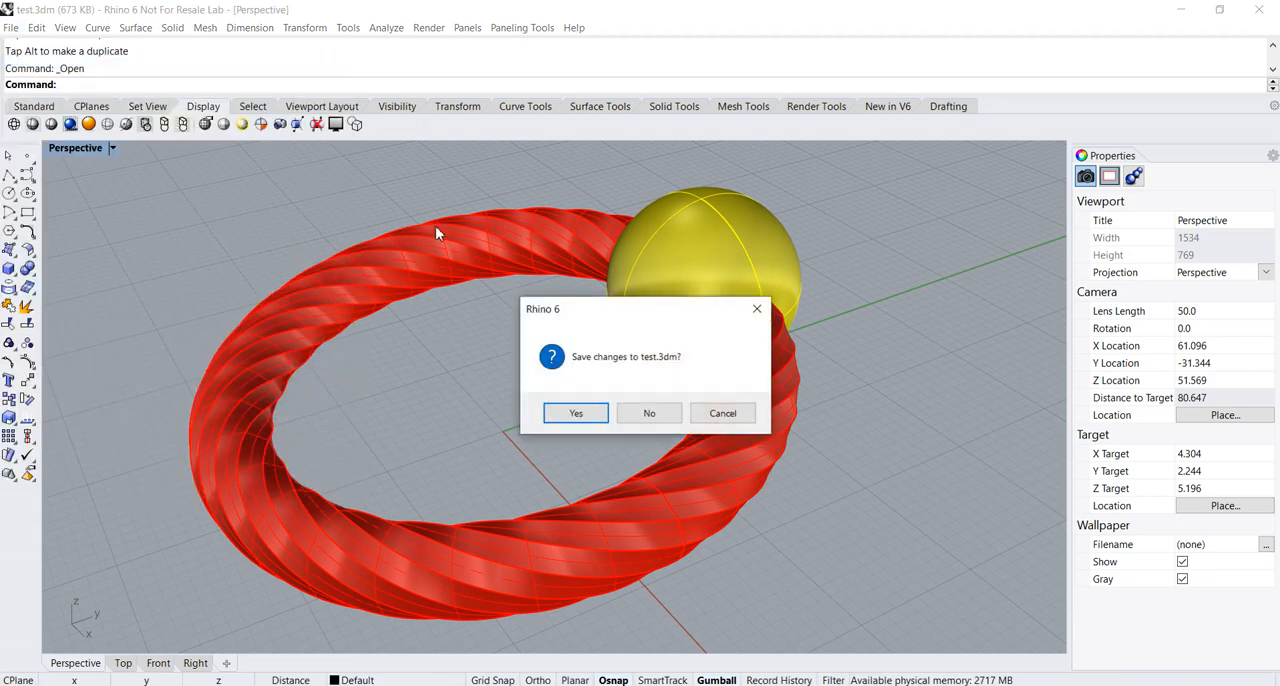
left_click(650, 413)
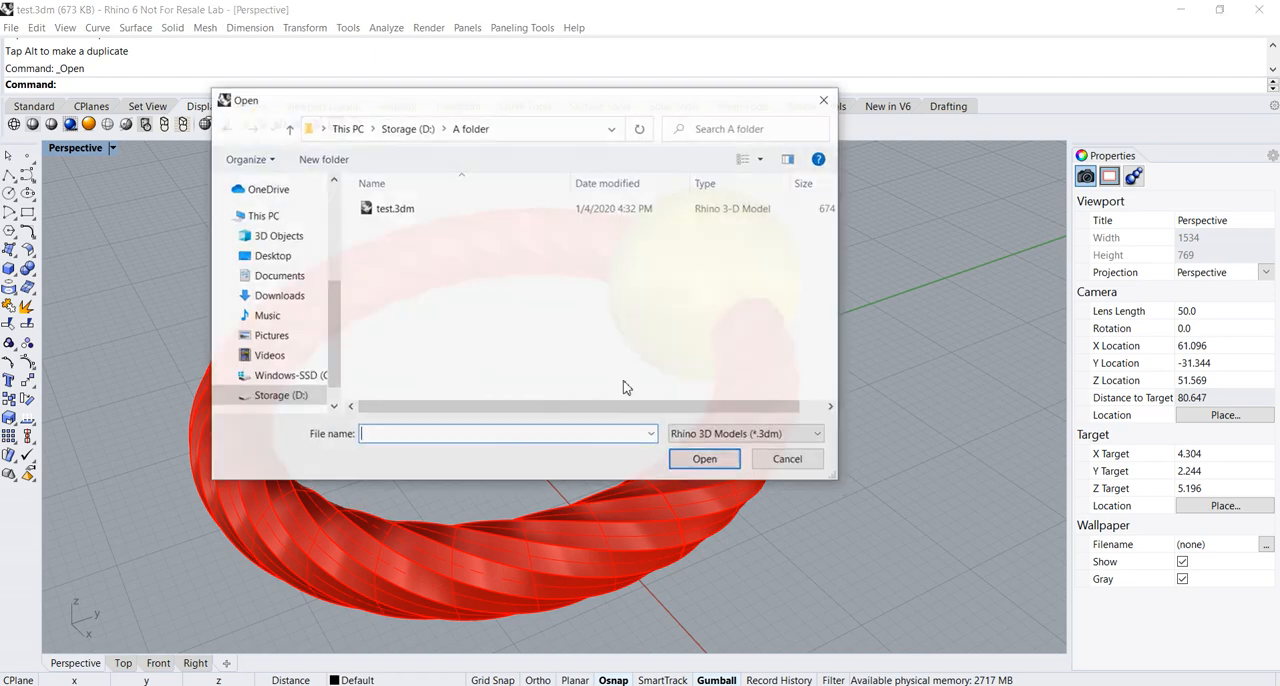
left_click(796, 437)
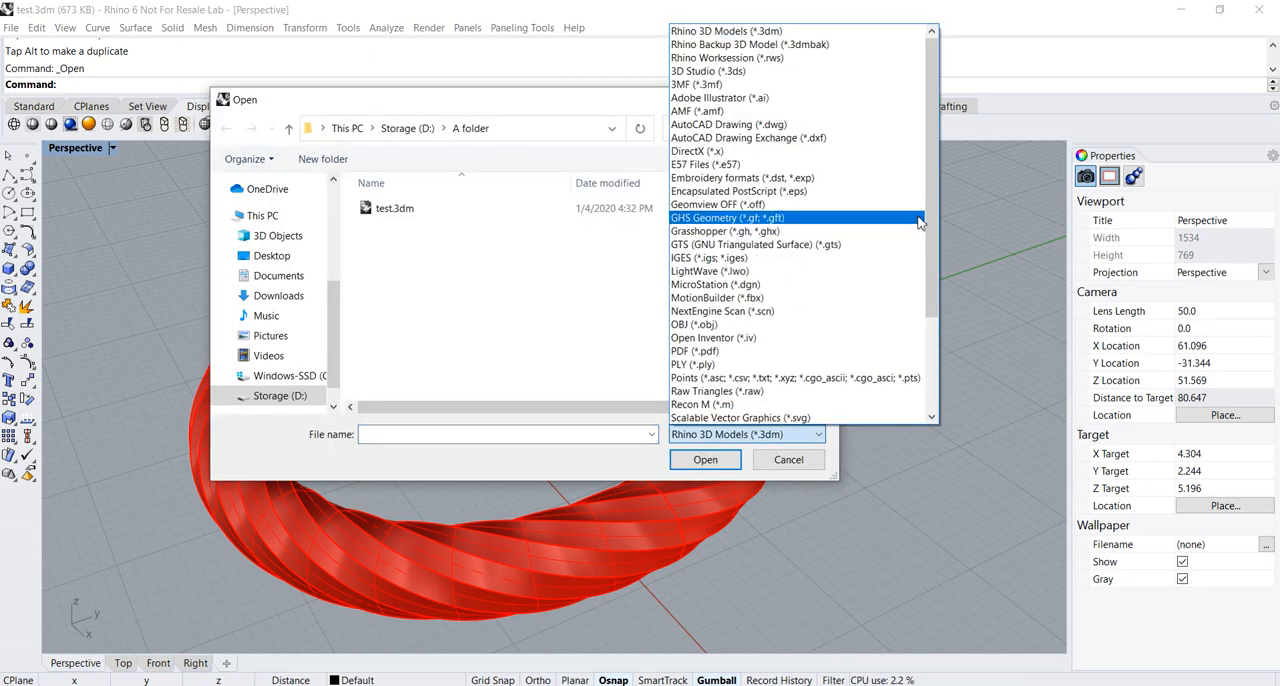
scroll(933, 213, "down", 2)
scroll(933, 207, "down", 3)
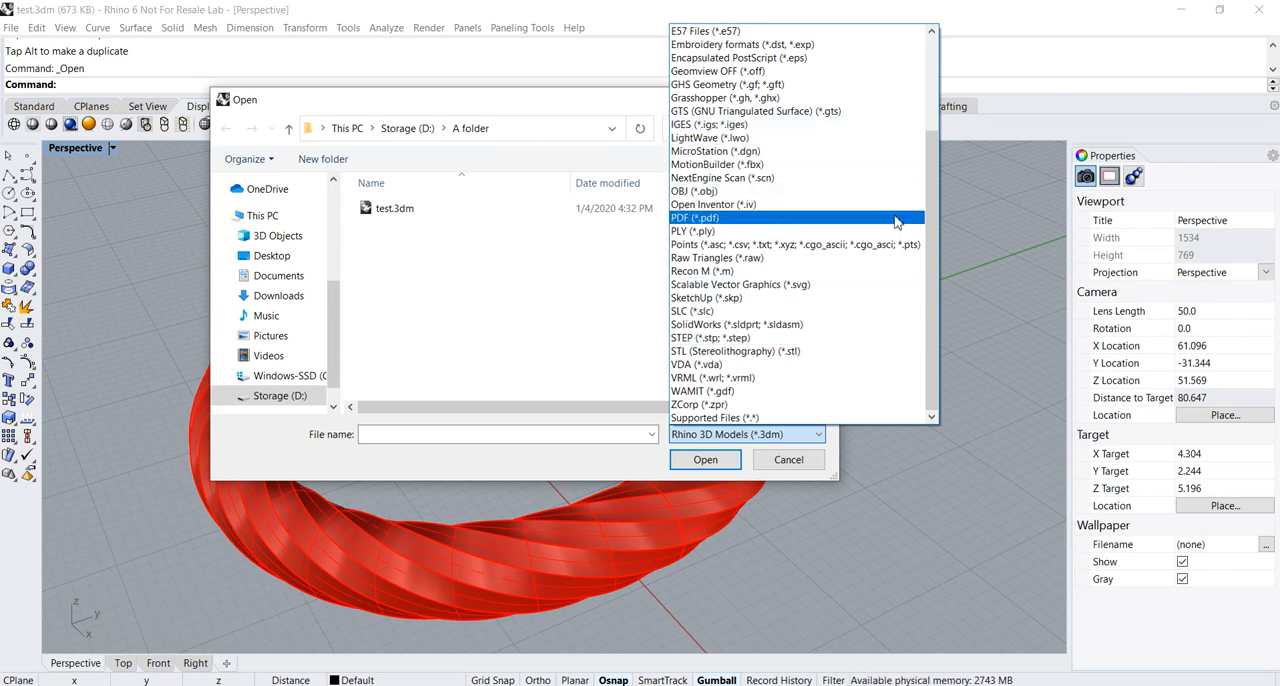
scroll(938, 197, "up", 2)
scroll(938, 197, "up", 1)
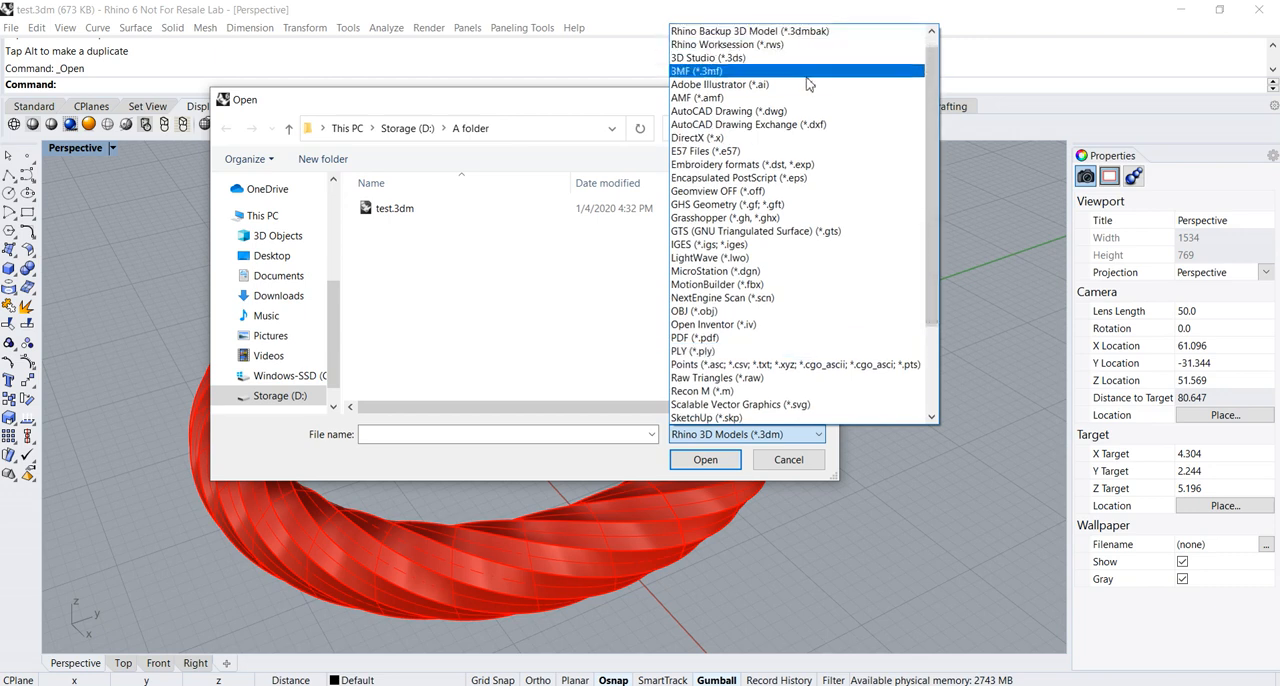
scroll(810, 303, "down", 3)
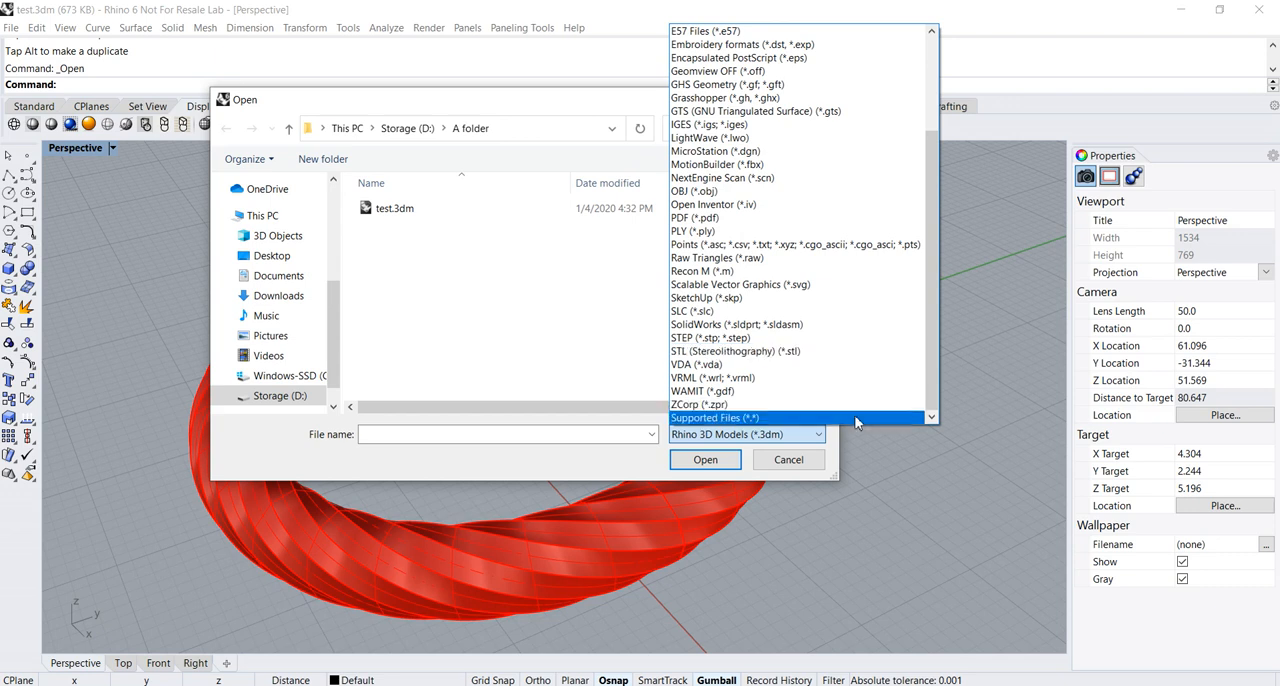
left_click(814, 464)
left_click(815, 463)
Restore the four-viewport layout and change the Top viewport to a Perspective view
mouse_move(870, 418)
right_mouse_down()
mouse_move(858, 402)
mouse_move(881, 409)
right_mouse_up()
right_click_drag(874, 404, 790, 427)
scroll(850, 400, "down", 2)
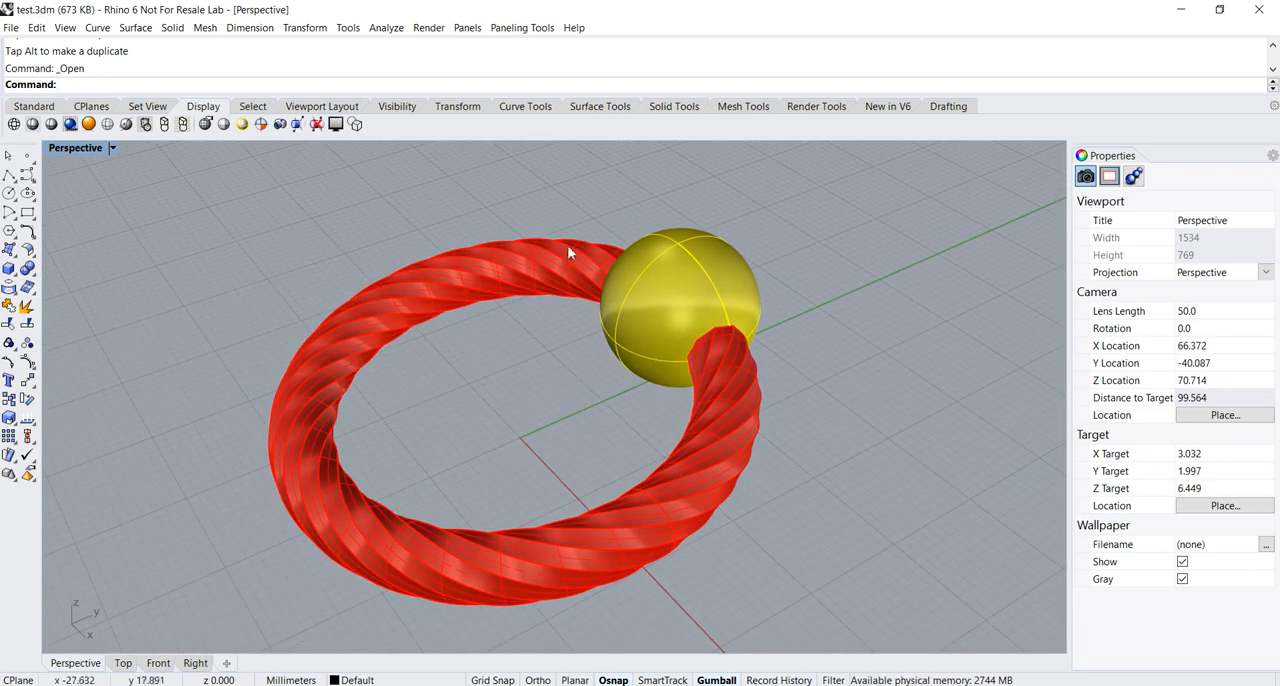
right_click_drag(586, 383, 560, 380)
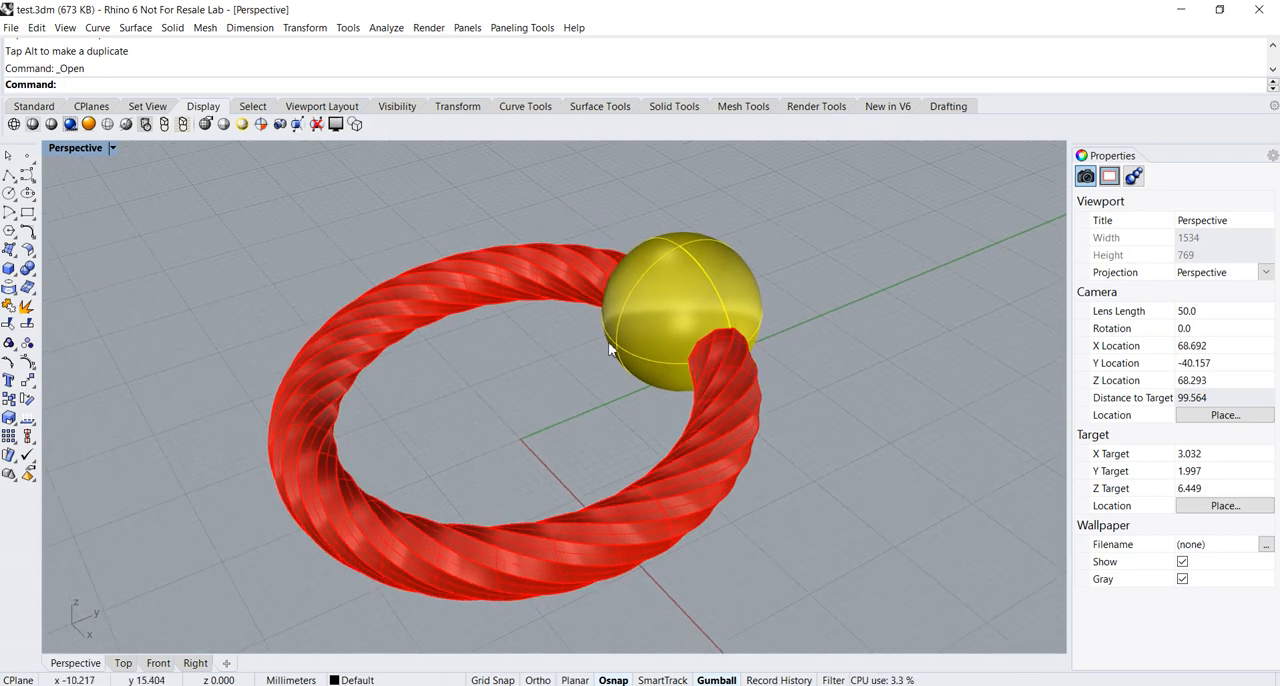
double_click(80, 149)
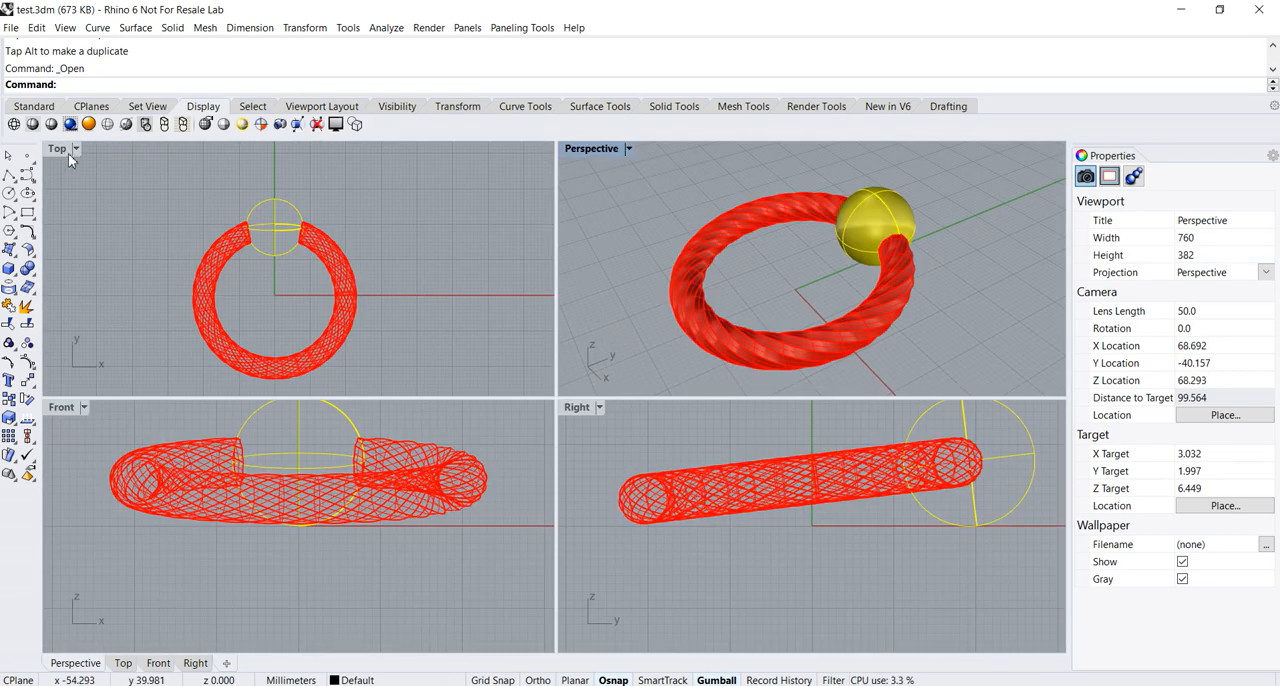
left_click(60, 152)
left_click(60, 152)
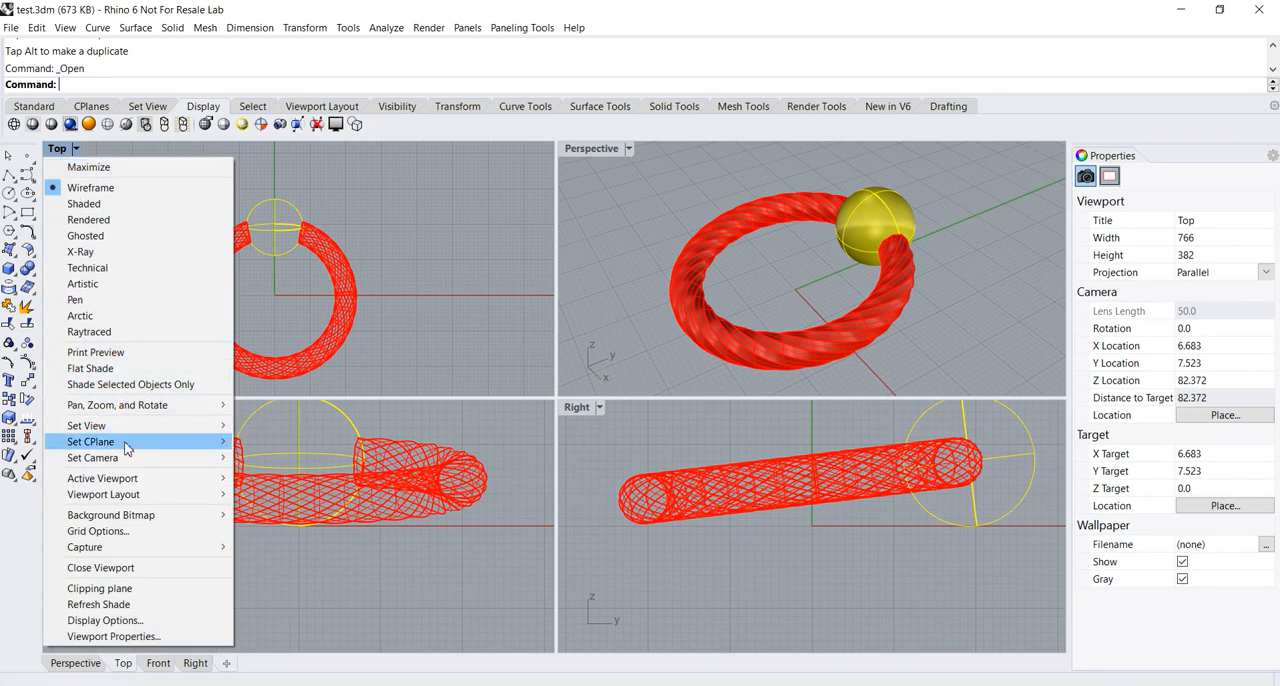
mouse_move(125, 426)
left_click(287, 545)
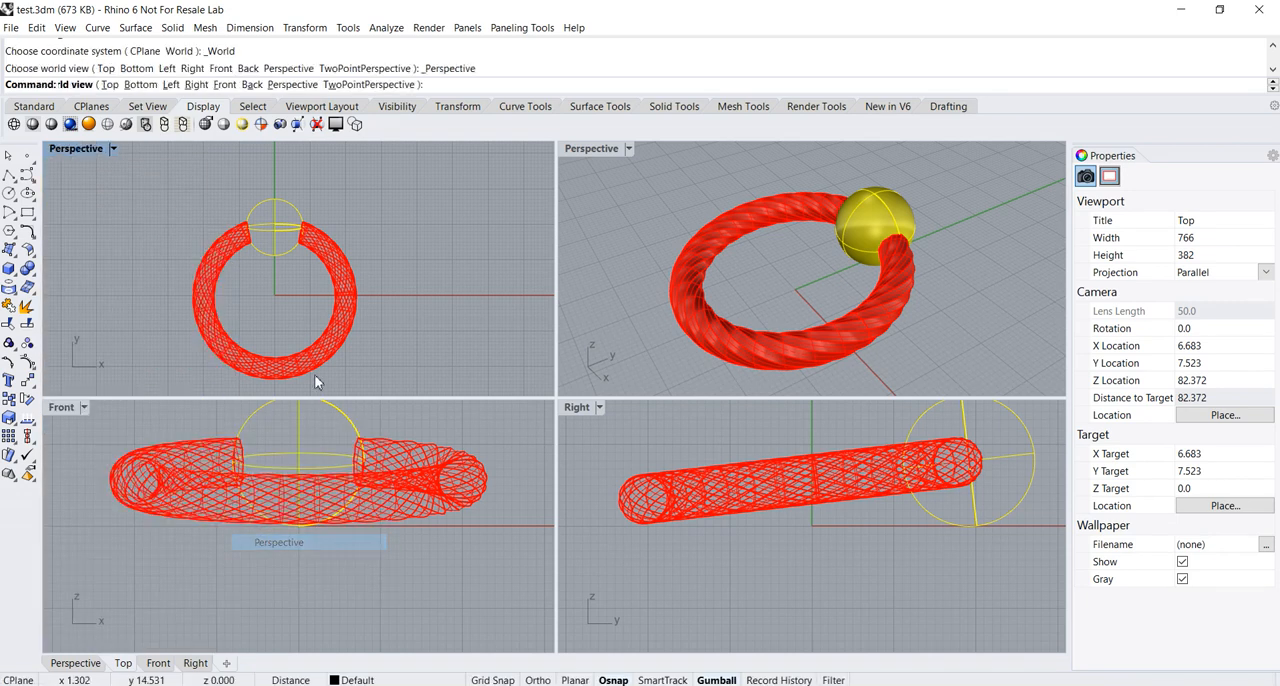
Frame the ring in the wireframe perspective viewport and set that viewport's display mode to Raytraced
scroll(417, 304, "up", 2)
mouse_move(437, 318)
right_mouse_down()
mouse_move(410, 301)
mouse_move(451, 317)
mouse_move(443, 309)
right_mouse_up()
scroll(426, 304, "up", 2)
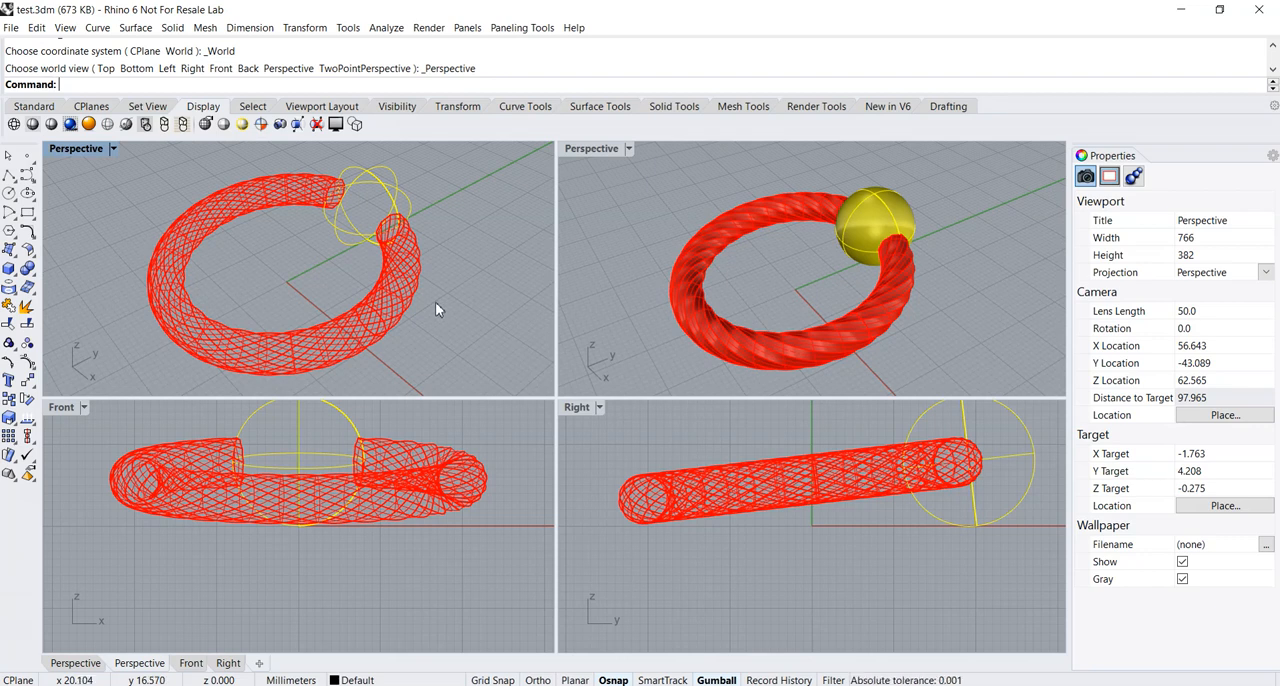
mouse_move(450, 313)
right_mouse_down()
mouse_move(437, 300)
mouse_move(461, 300)
right_mouse_up()
right_click_drag(474, 303, 470, 308, "shift")
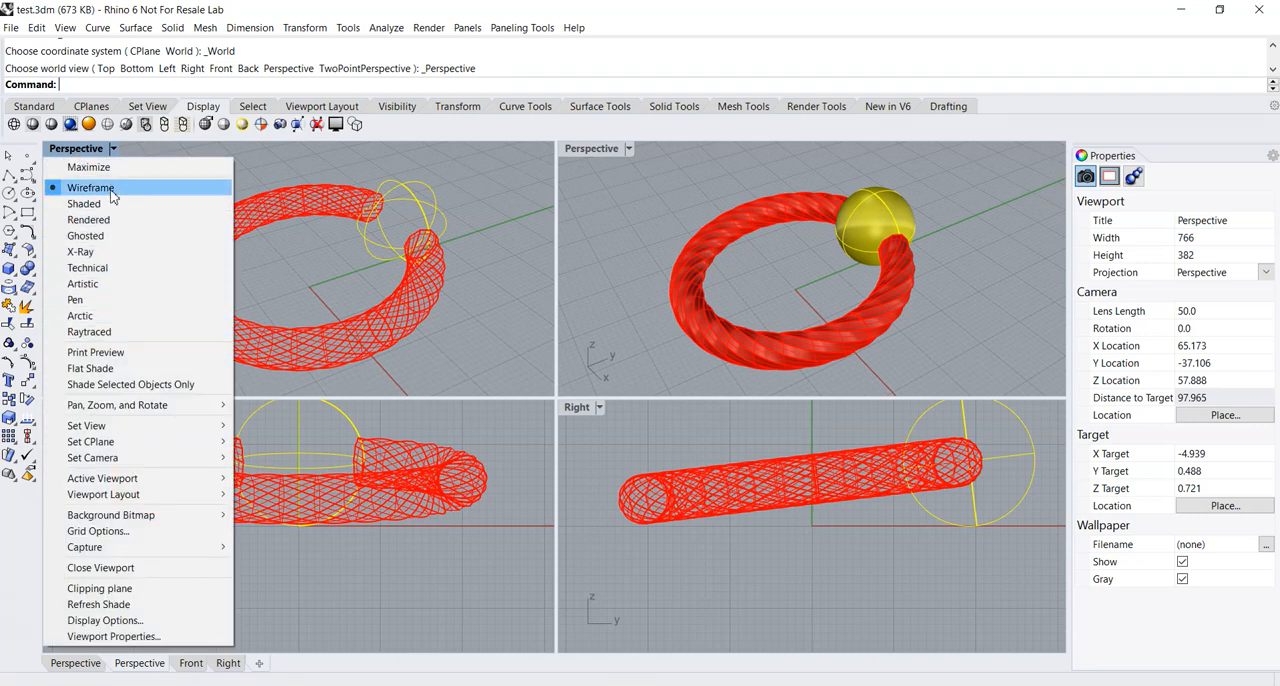
left_click(82, 337)
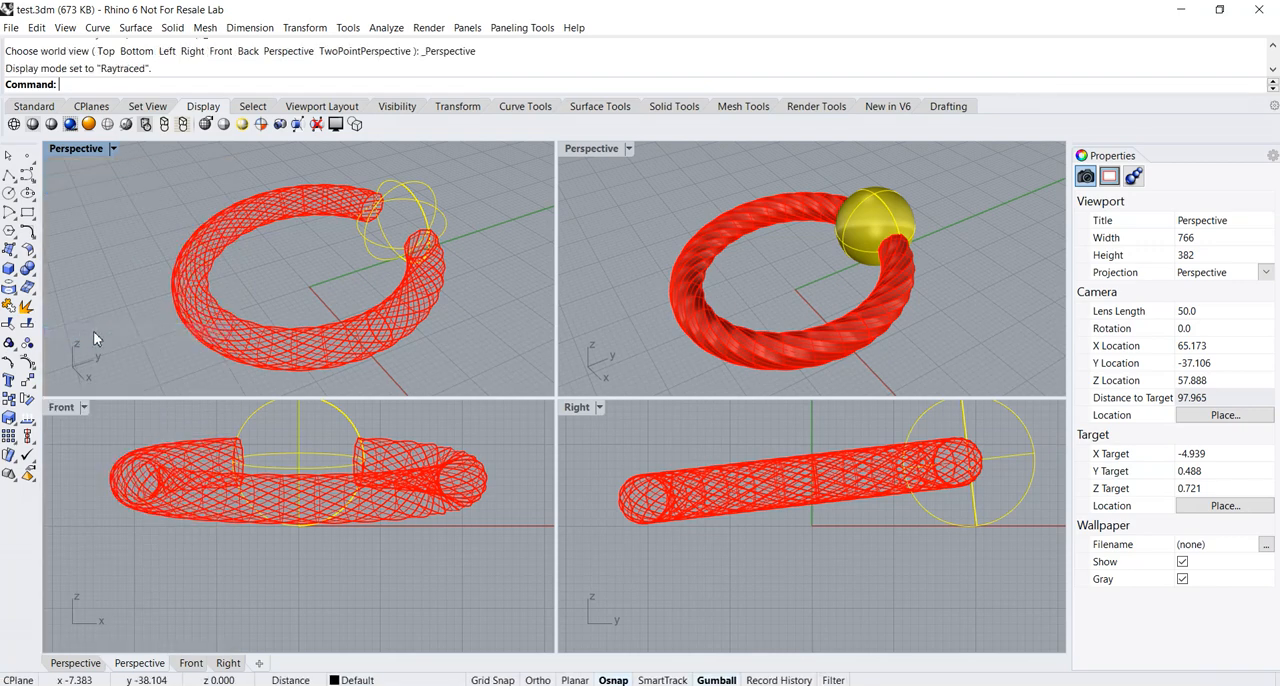
right_click_drag(436, 336, 420, 335, "shift")
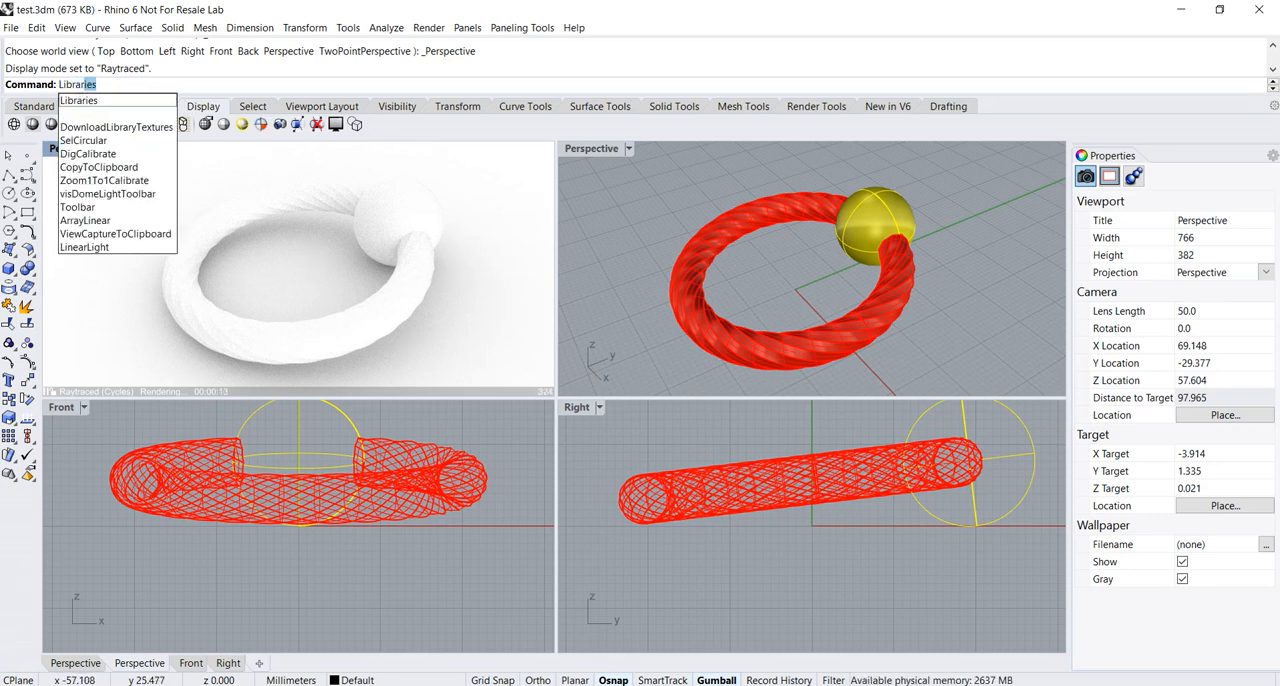
Run the Libraries command, go up to the Render Content folder, and reposition and widen the library window
key("Return")
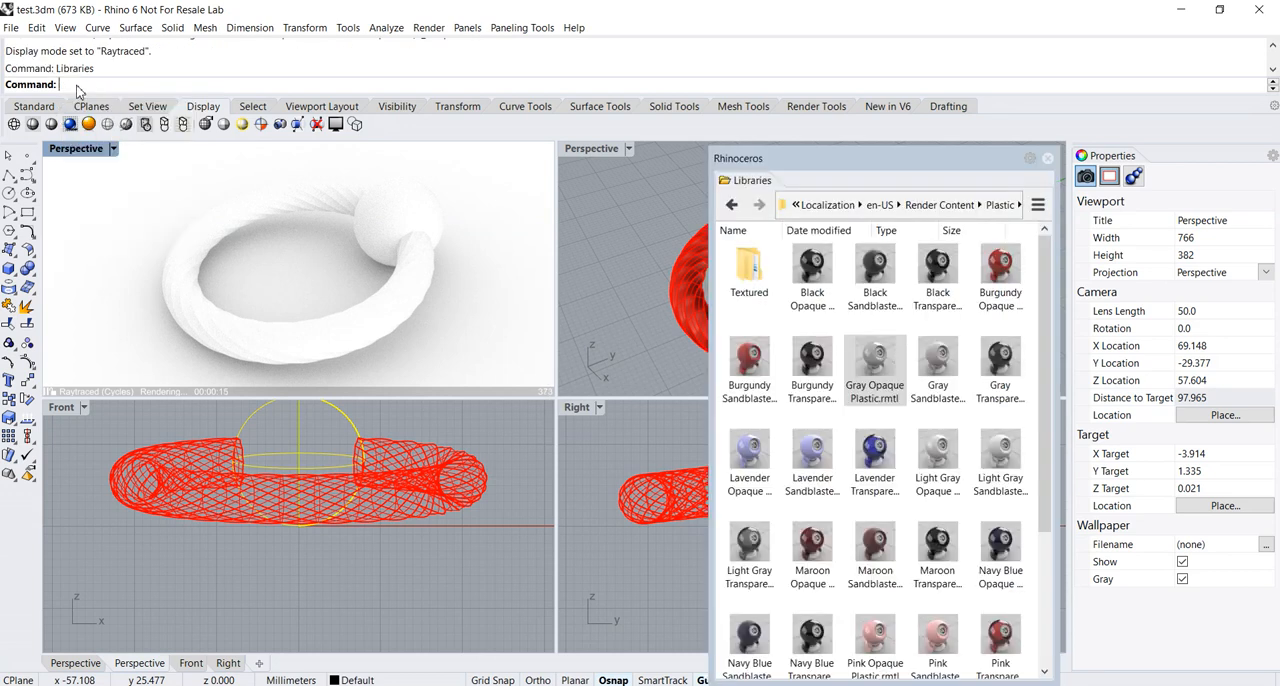
left_click(936, 206)
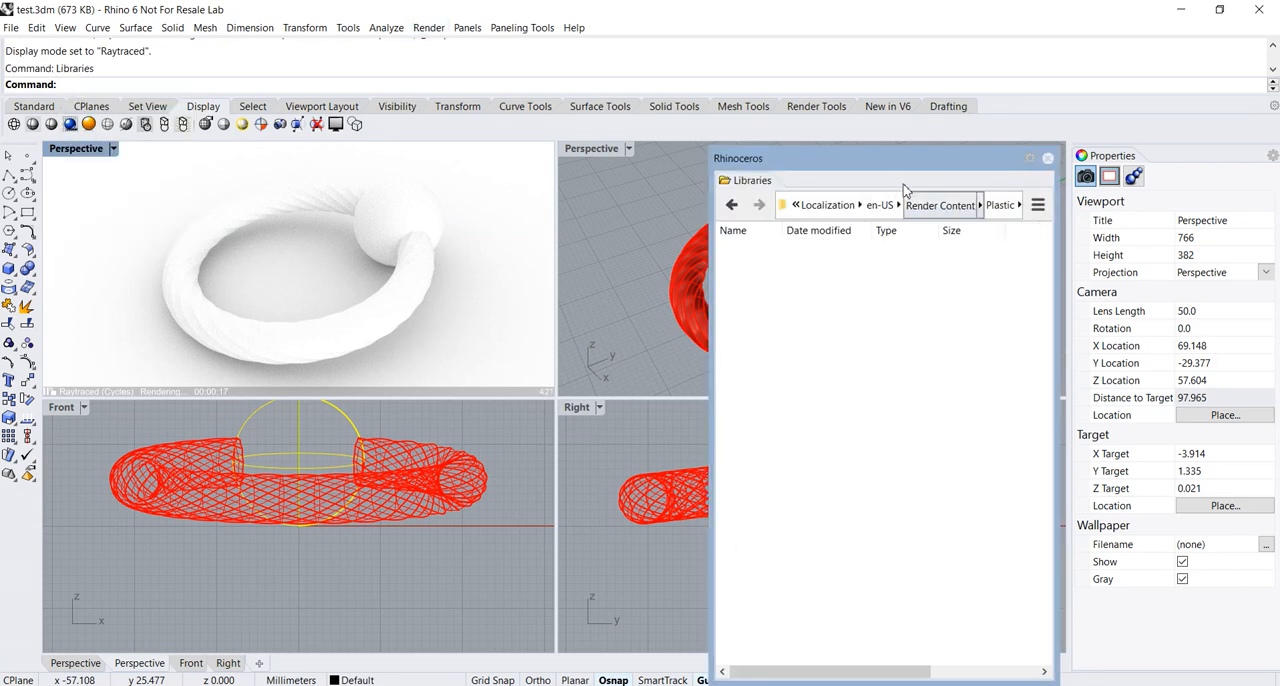
left_click_drag(881, 171, 742, 155)
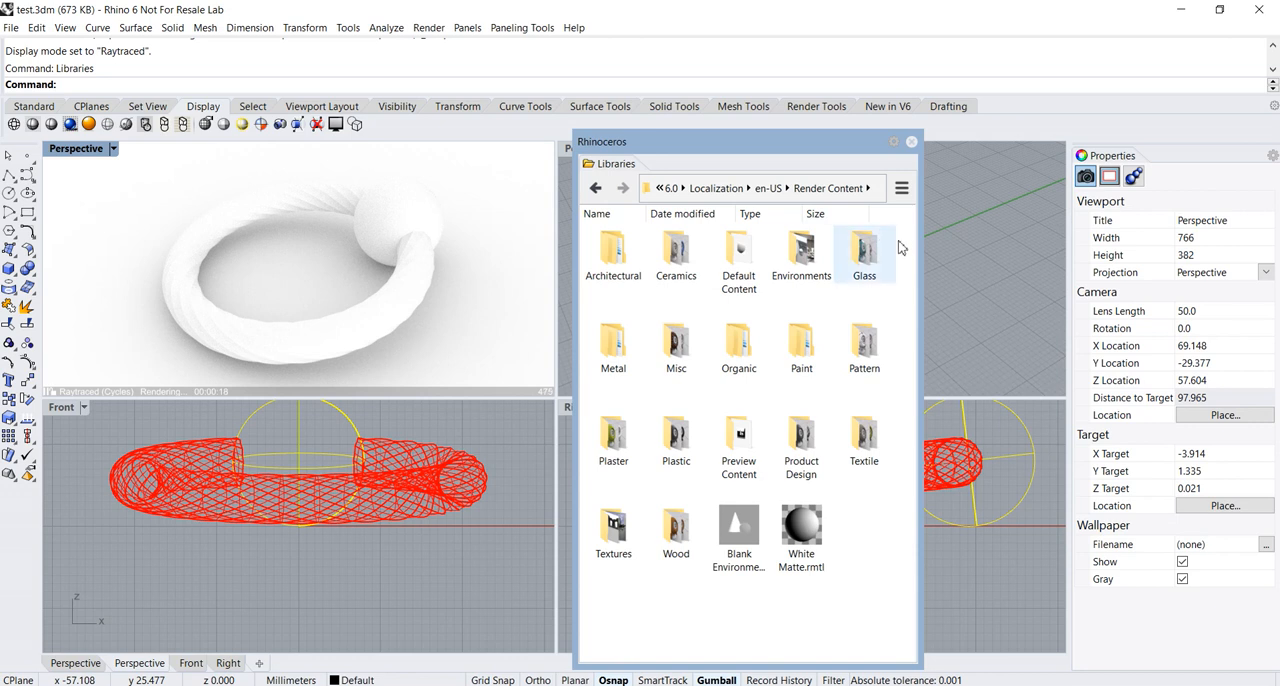
left_click_drag(919, 254, 1018, 254)
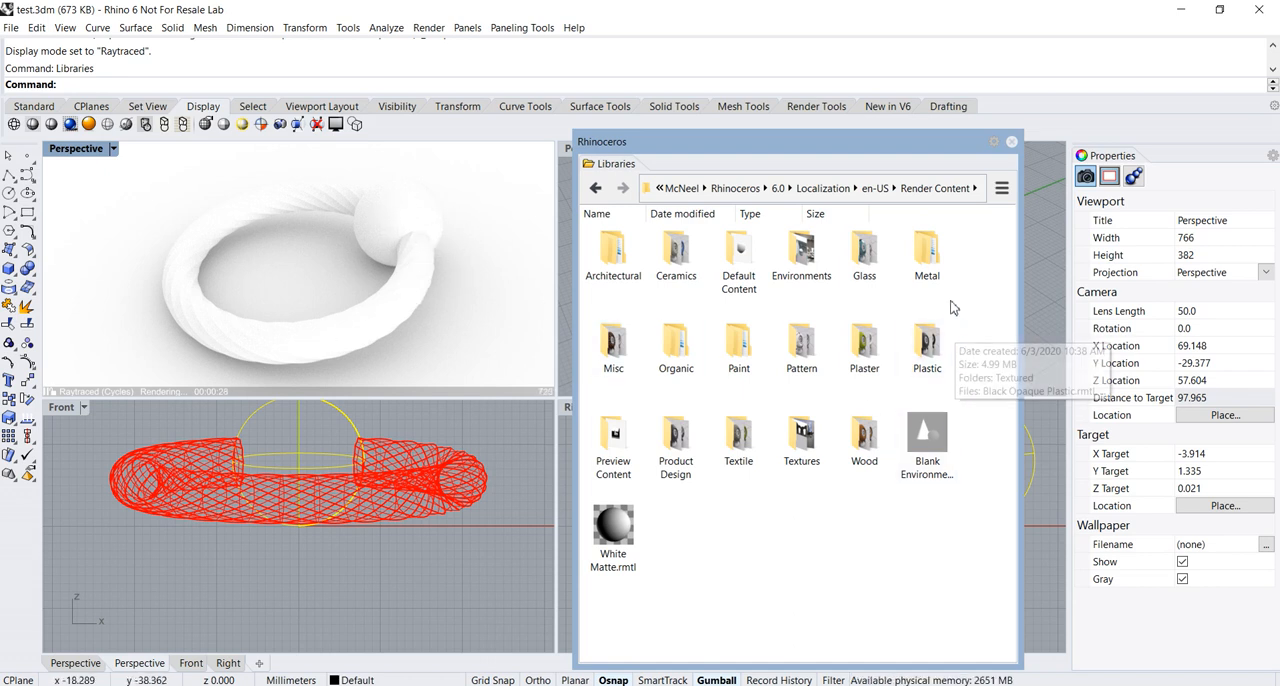
Open the Polished folder inside the Metal material library
double_click(927, 256)
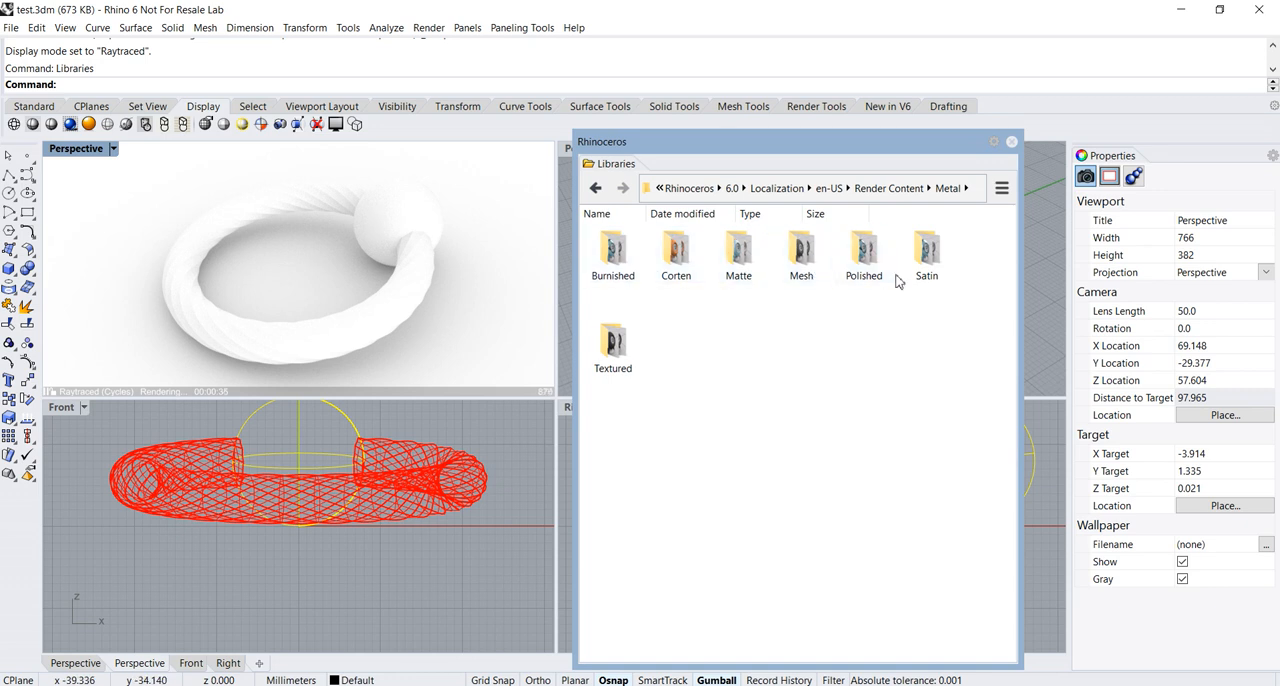
left_click(866, 253)
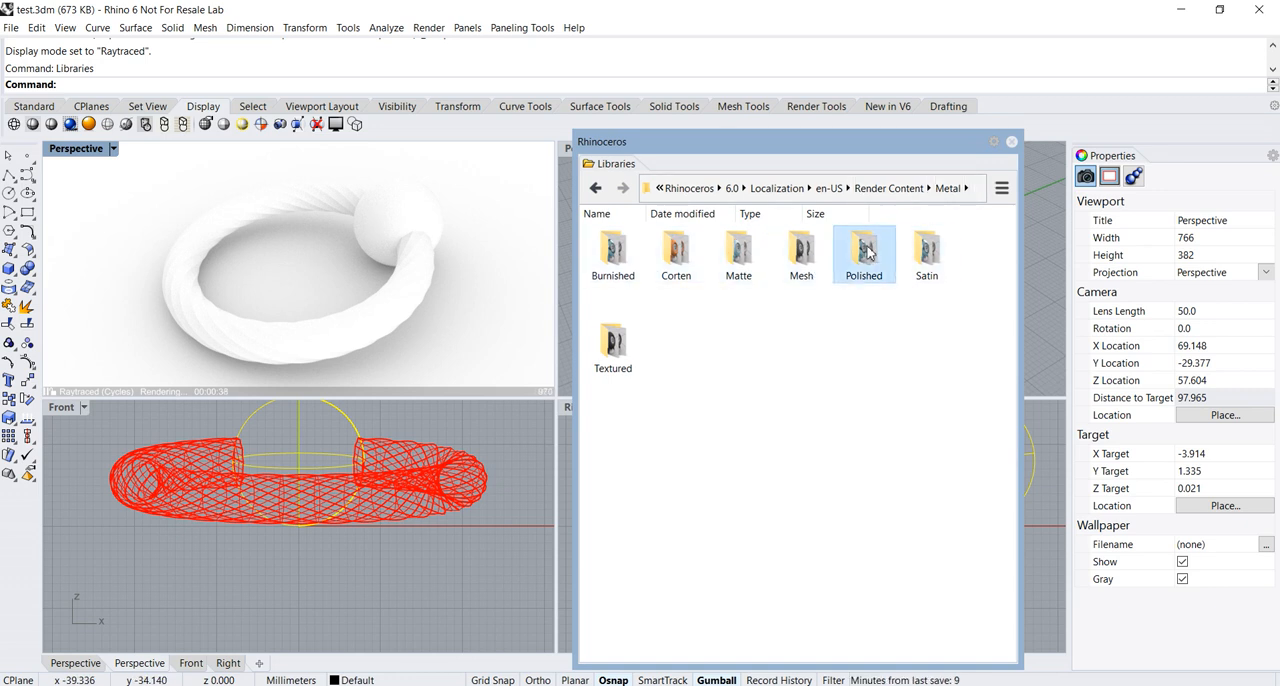
double_click(868, 253)
left_click_drag(831, 148, 818, 129)
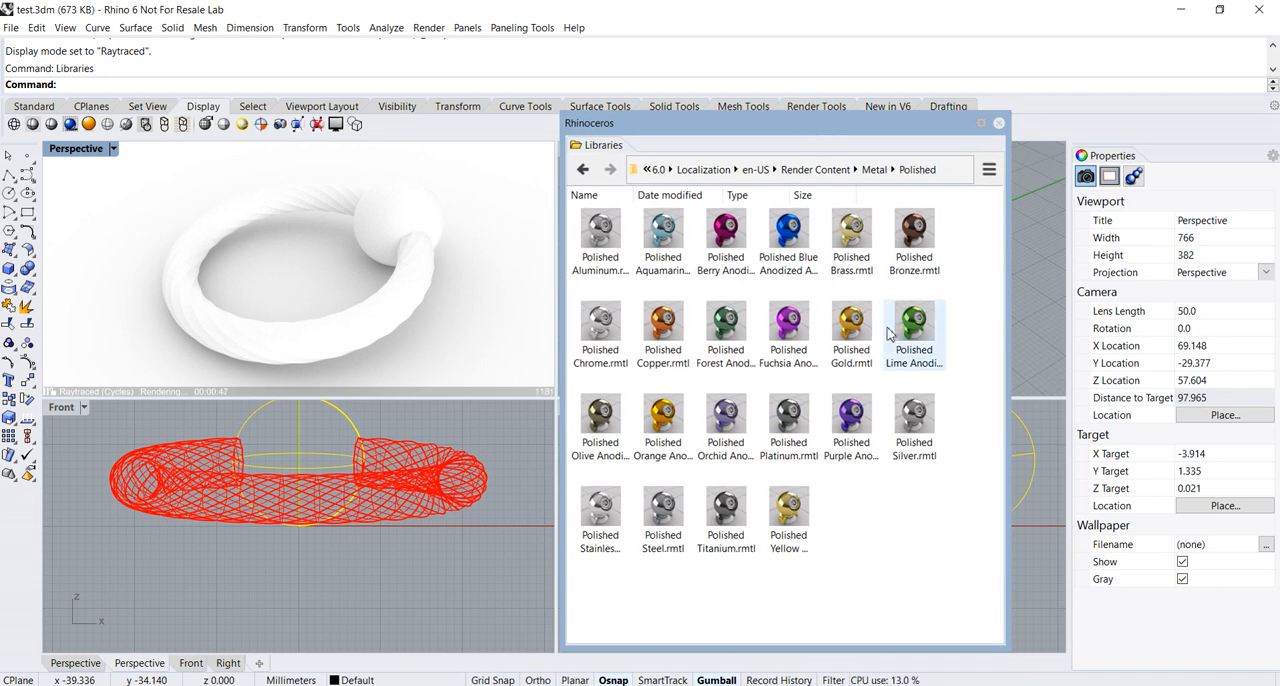
Apply the Polished Gold material to the sphere and Polished Silver to the twisted ring
left_click_drag(857, 328, 412, 224)
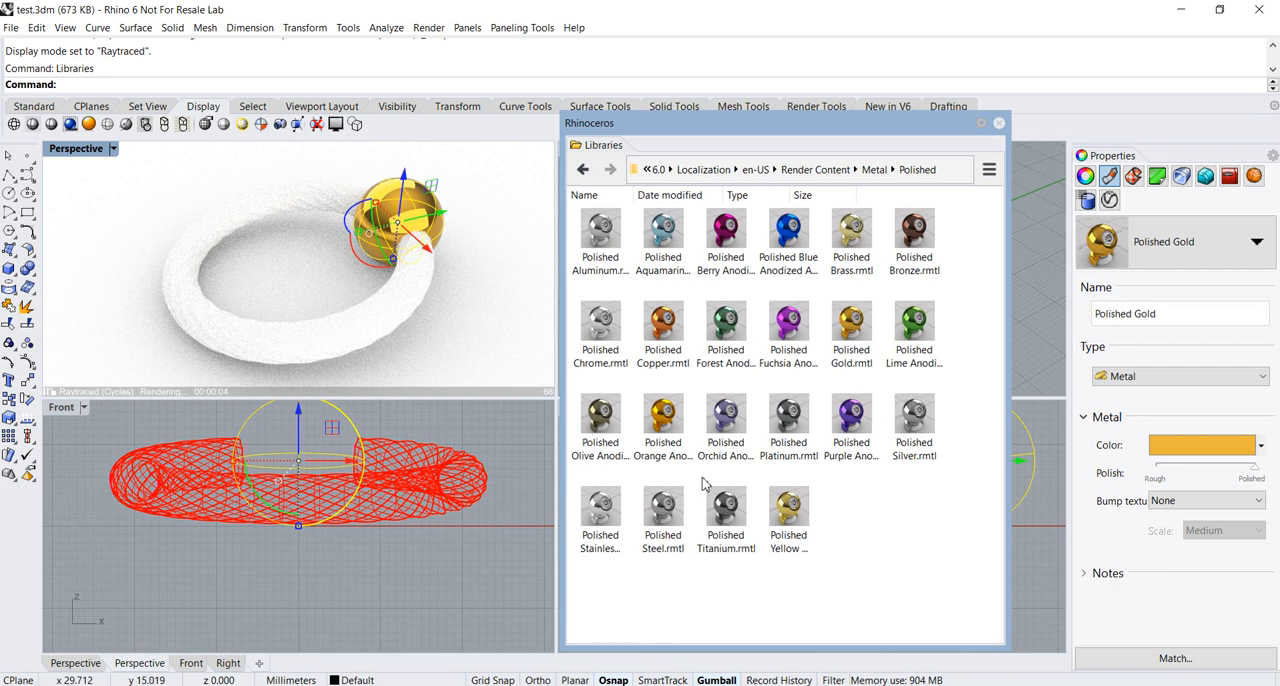
left_click_drag(905, 418, 378, 340)
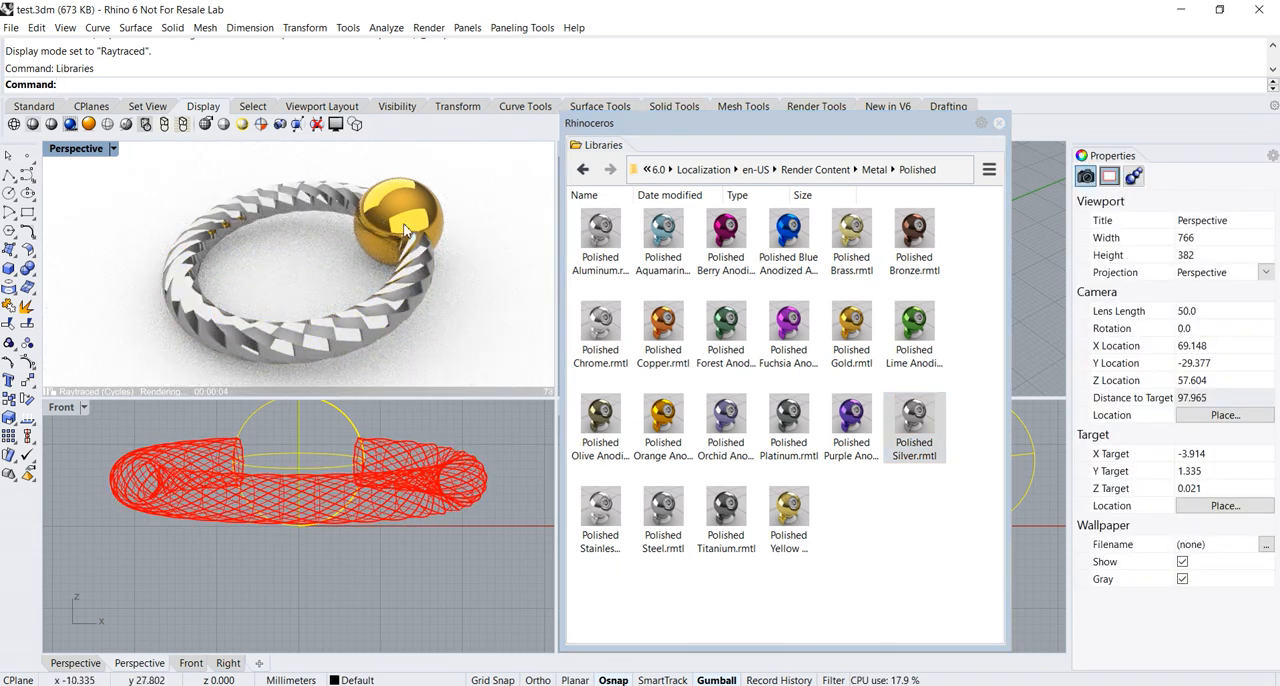
right_click_drag(499, 315, 503, 309)
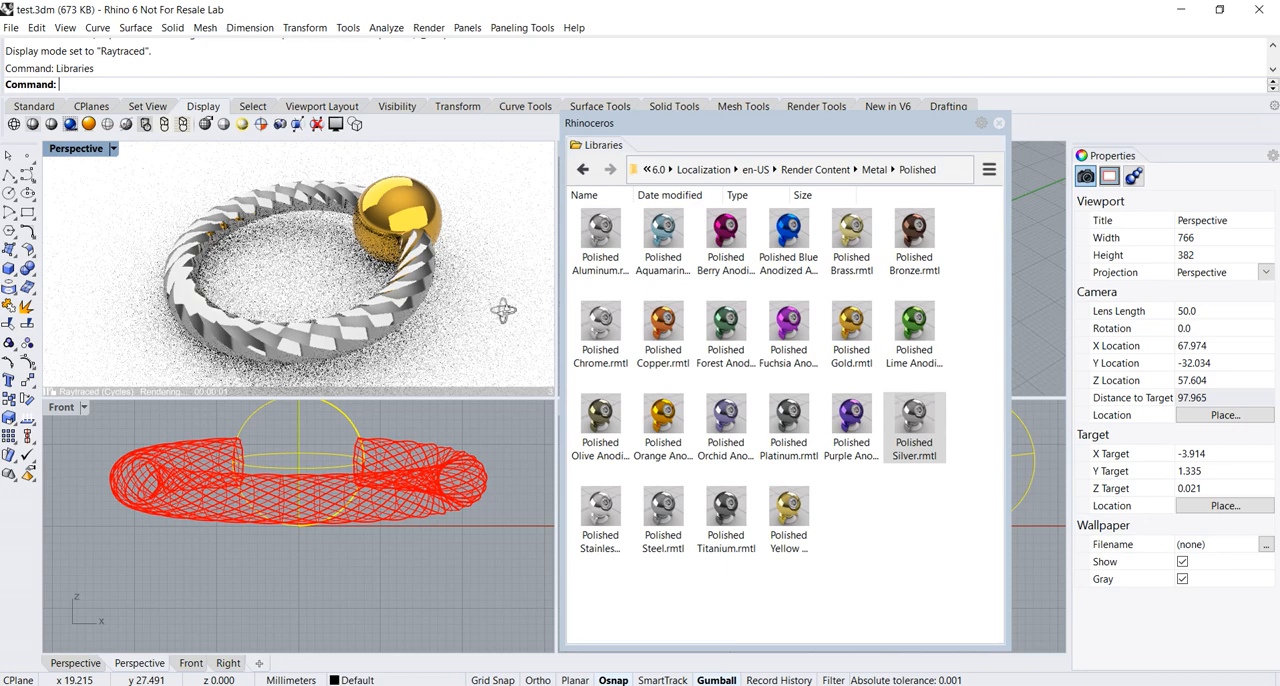
Enlarge the Raytraced viewport's height and make the twisted ring's Polished Silver material slightly rougher
left_click_drag(464, 400, 463, 516)
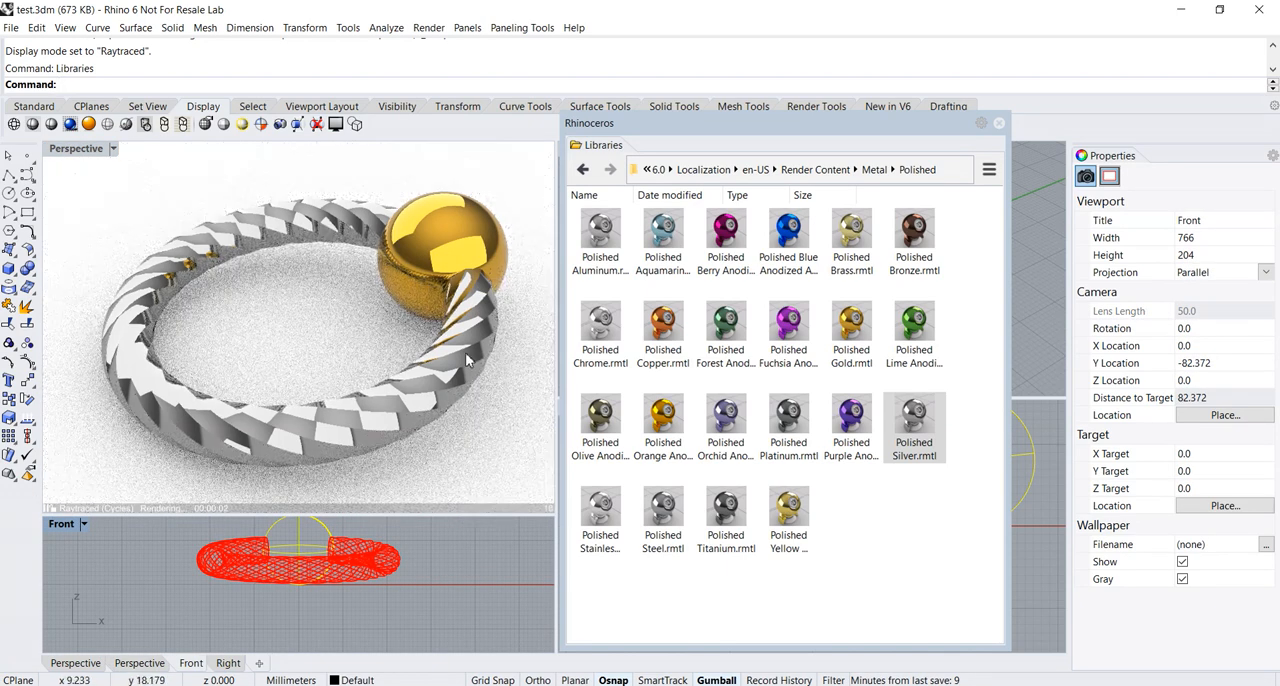
left_click(285, 440)
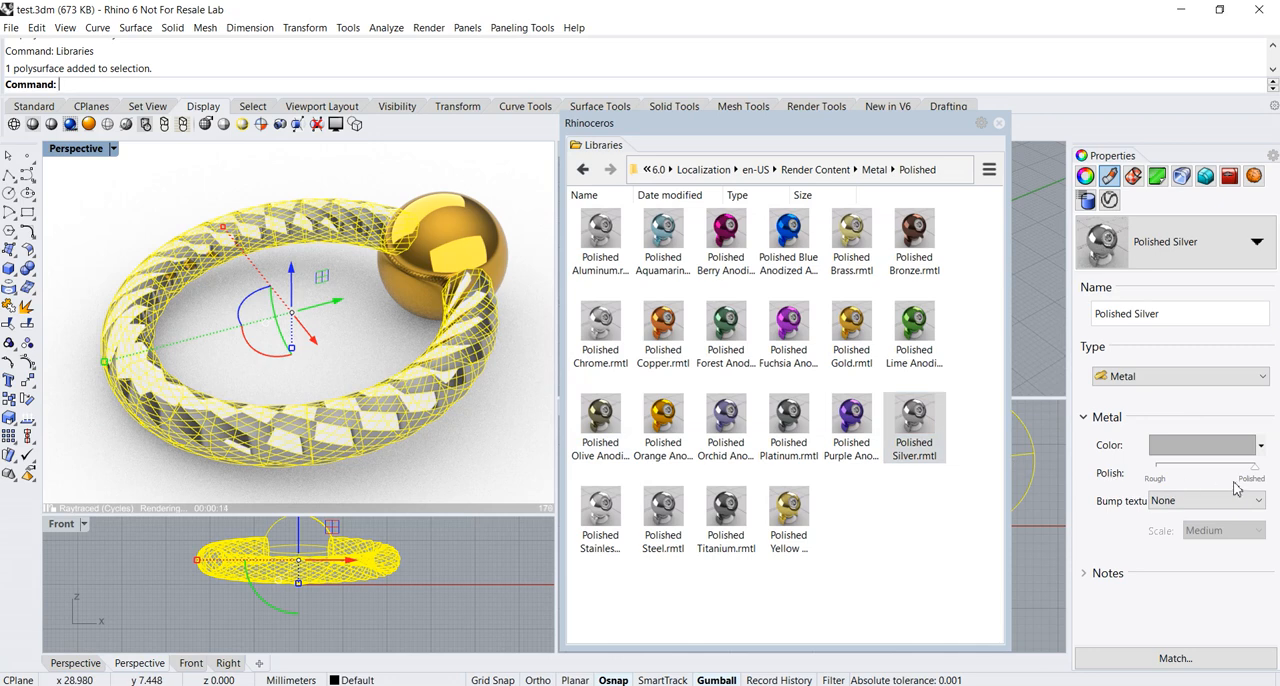
left_click_drag(1258, 477, 1234, 484)
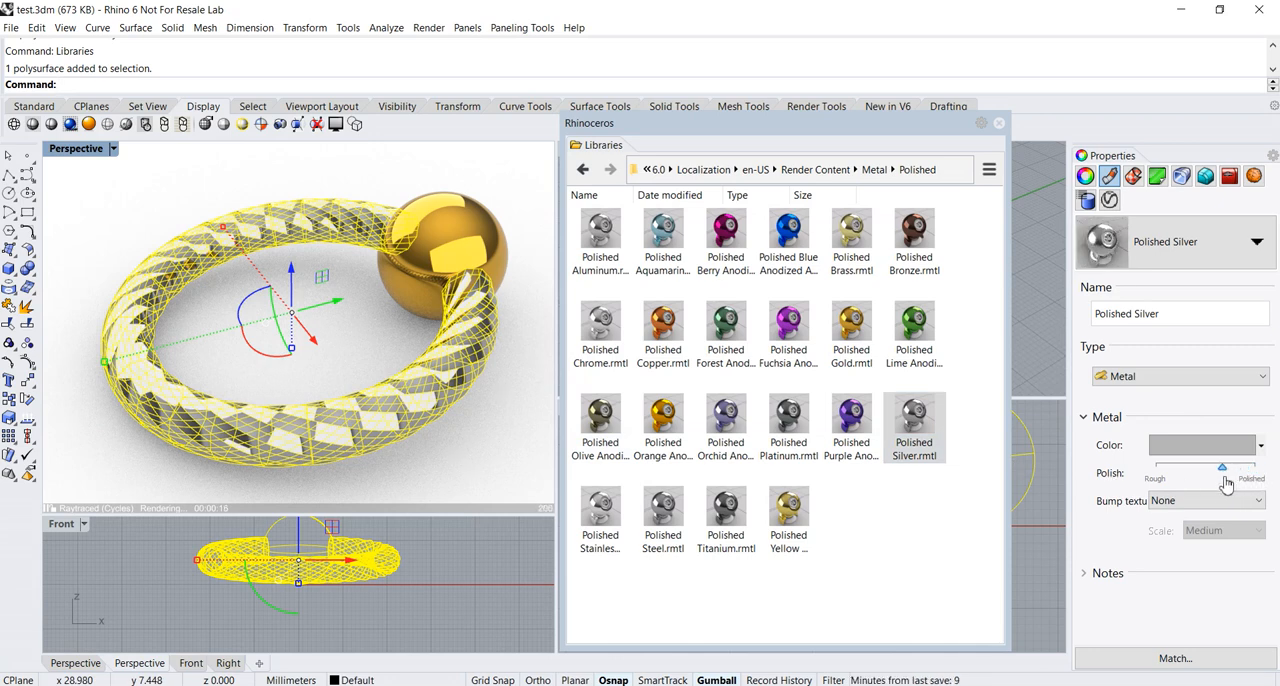
left_click(421, 464)
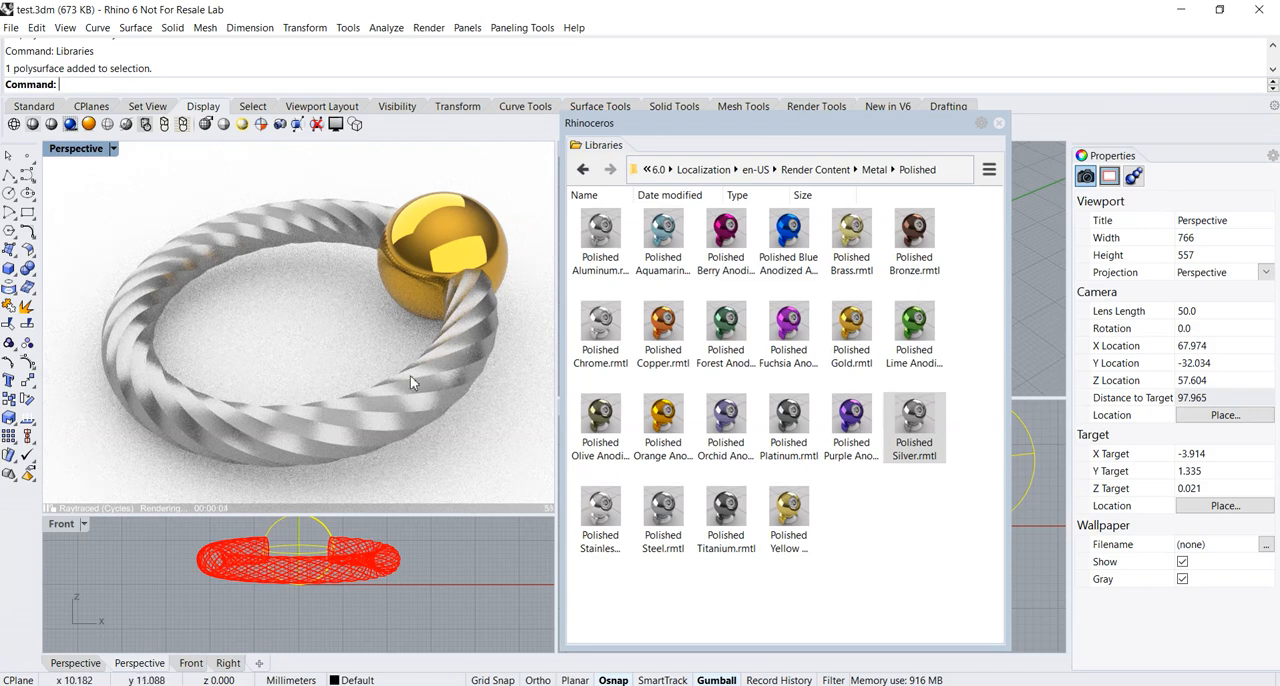
Apply the GemStudio environment from the Render Content Environments folder to the Raytraced view and close the library
right_click_drag(346, 395, 290, 340)
scroll(290, 340, "down", 3)
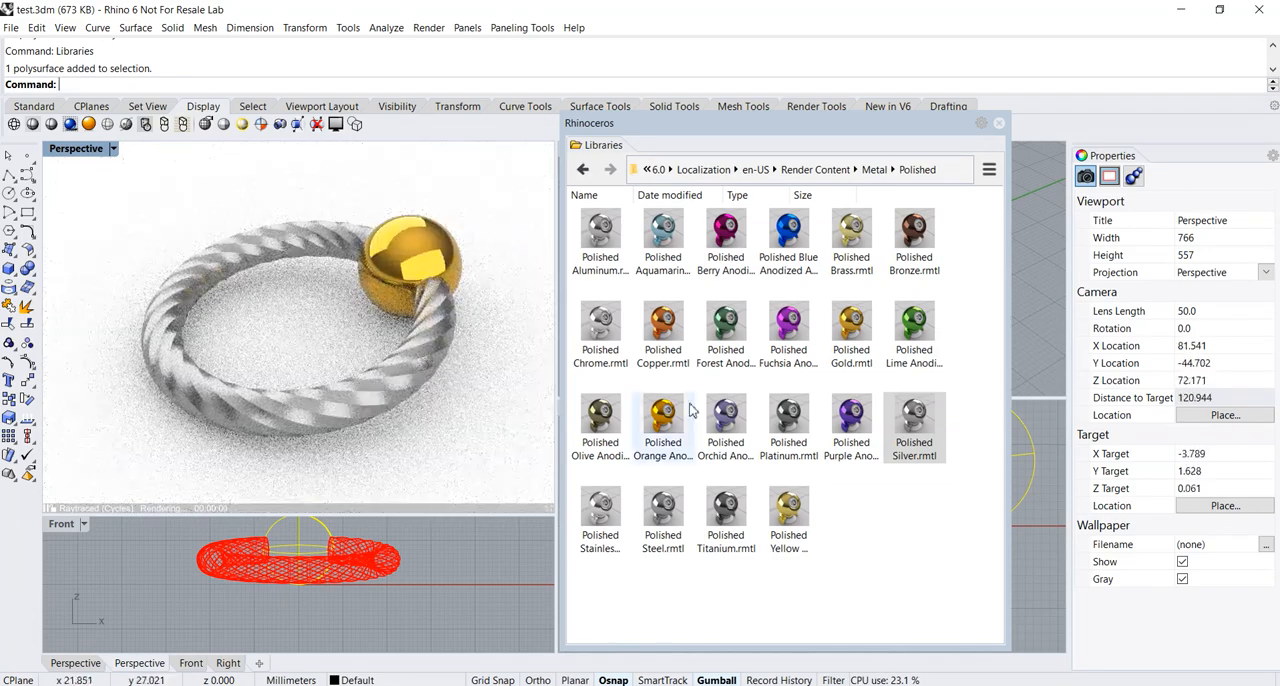
right_click_drag(358, 353, 336, 338)
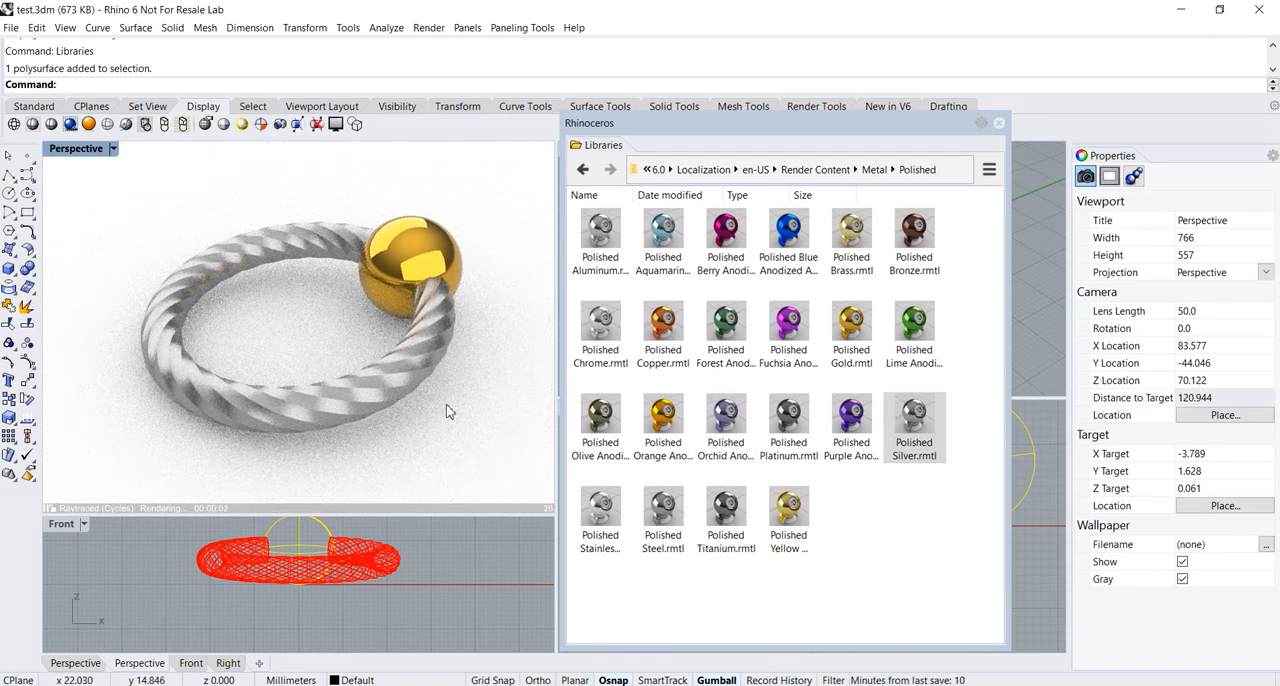
left_click(818, 170)
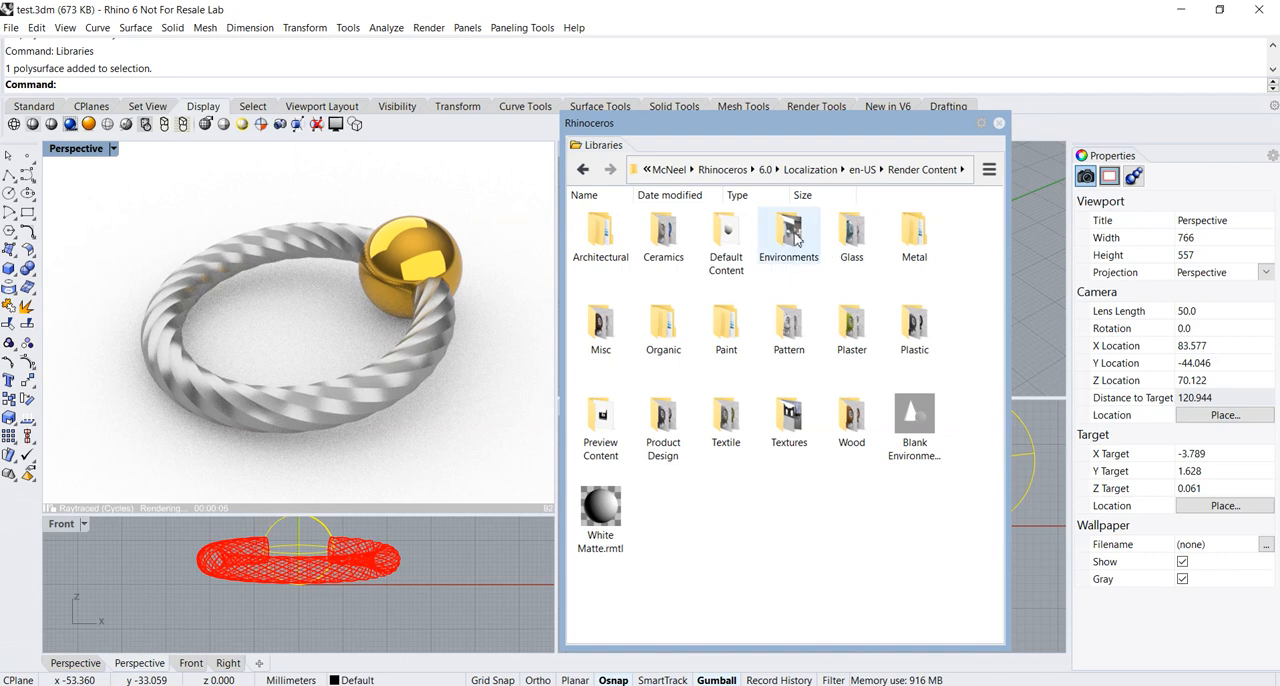
double_click(803, 258)
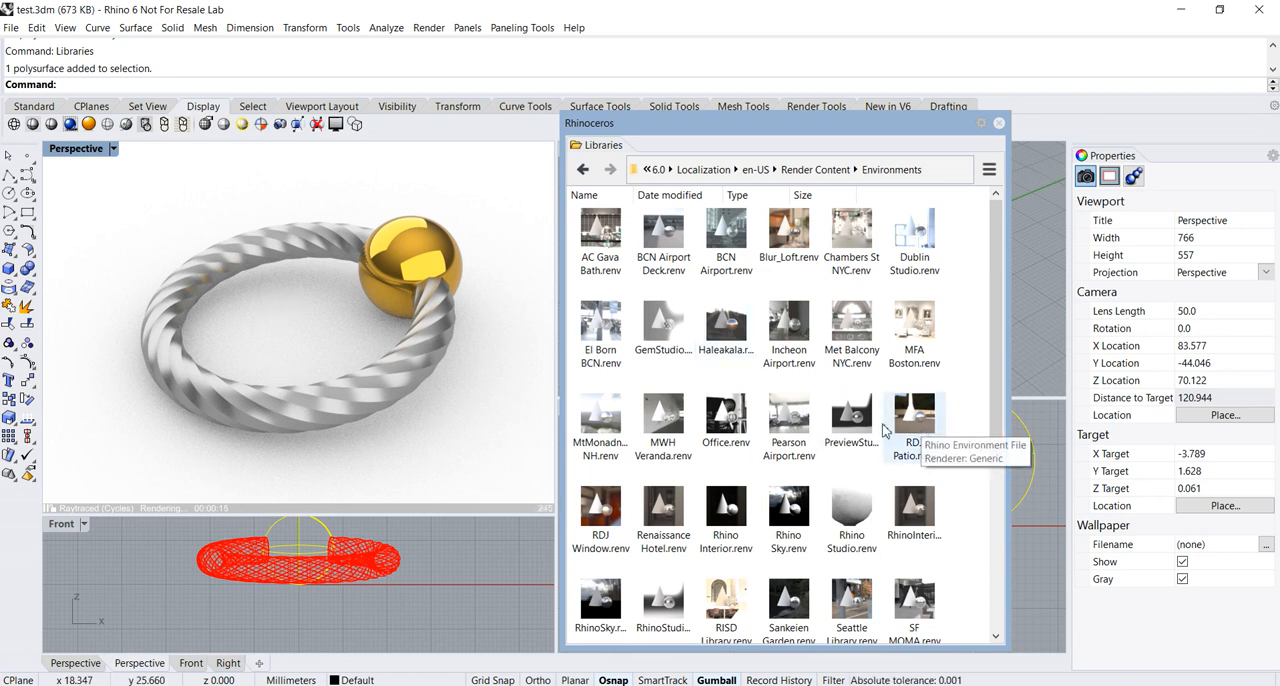
left_click_drag(655, 341, 462, 390)
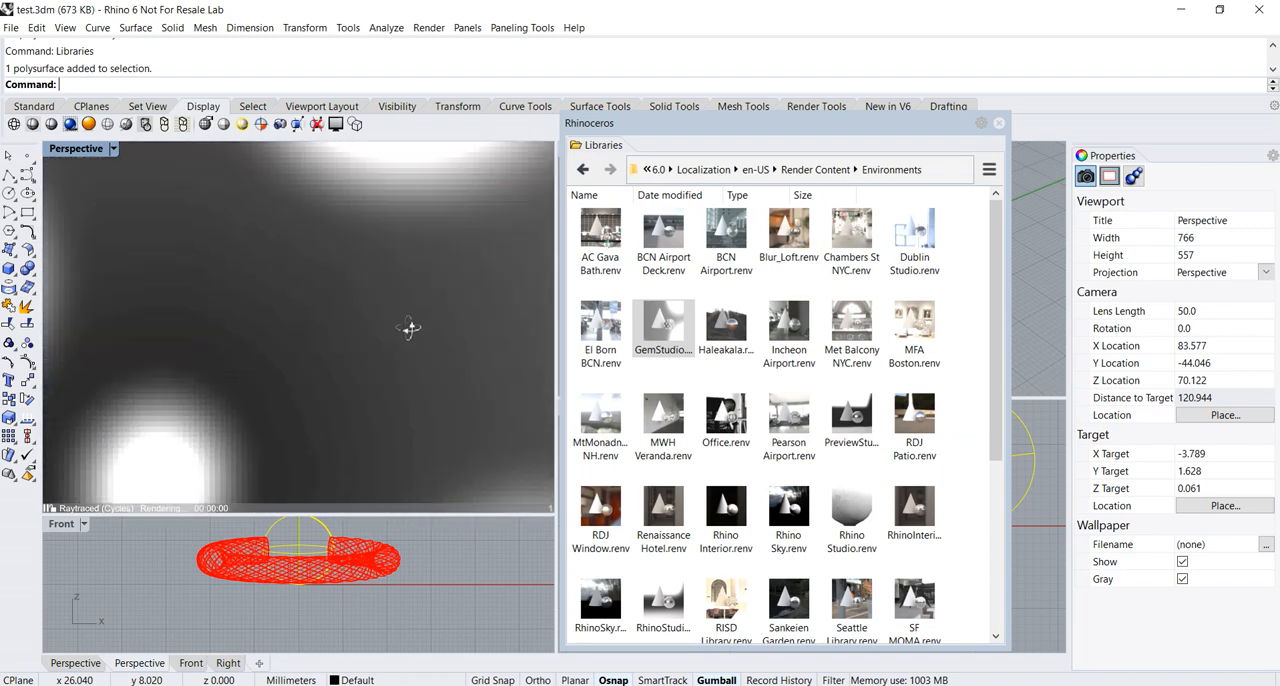
right_click_drag(497, 418, 471, 424)
scroll(469, 421, "up", 2)
scroll(467, 419, "down", 2)
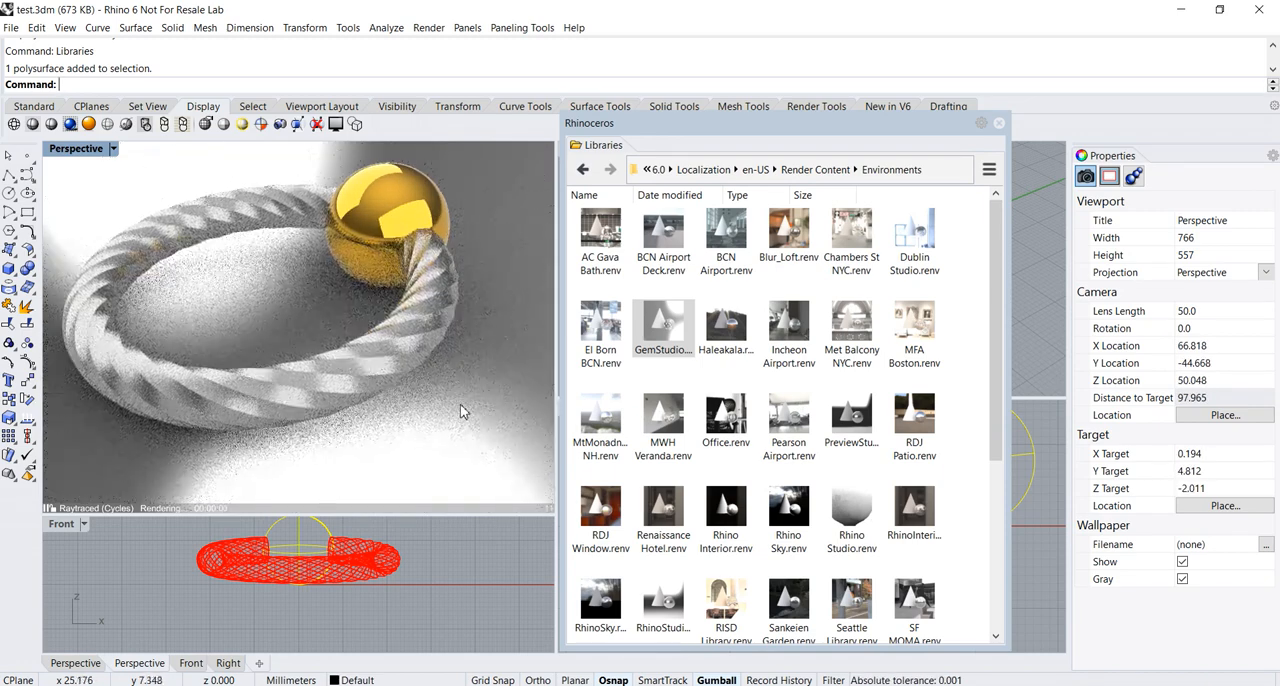
scroll(488, 420, "up", 2)
scroll(488, 419, "down", 2)
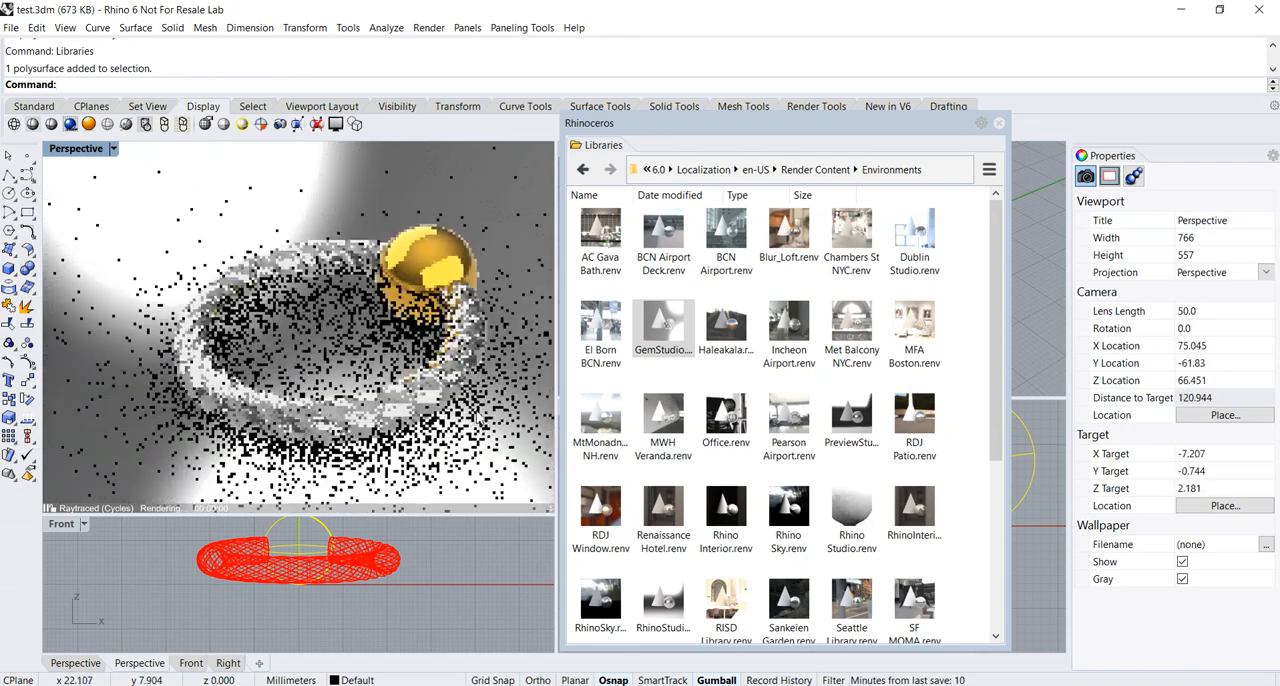
left_click(999, 123)
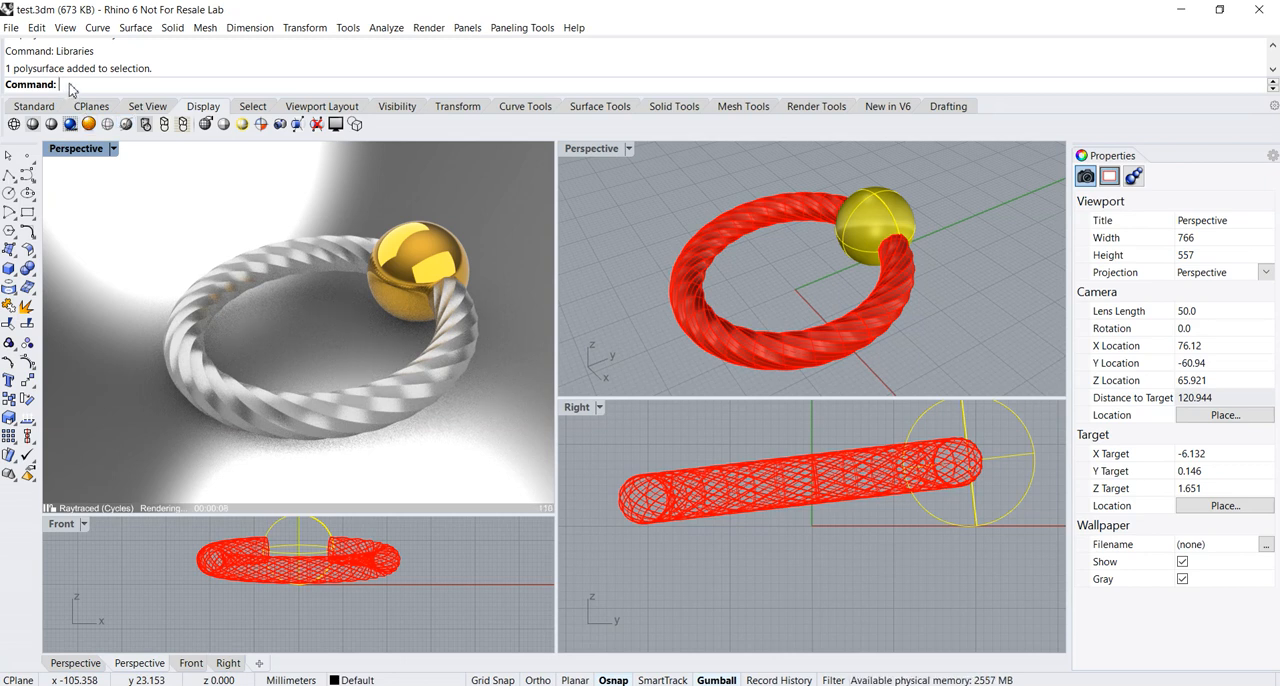
Run the GroundPlane command and move its settings window clear of the Raytraced viewport
type("Grou")
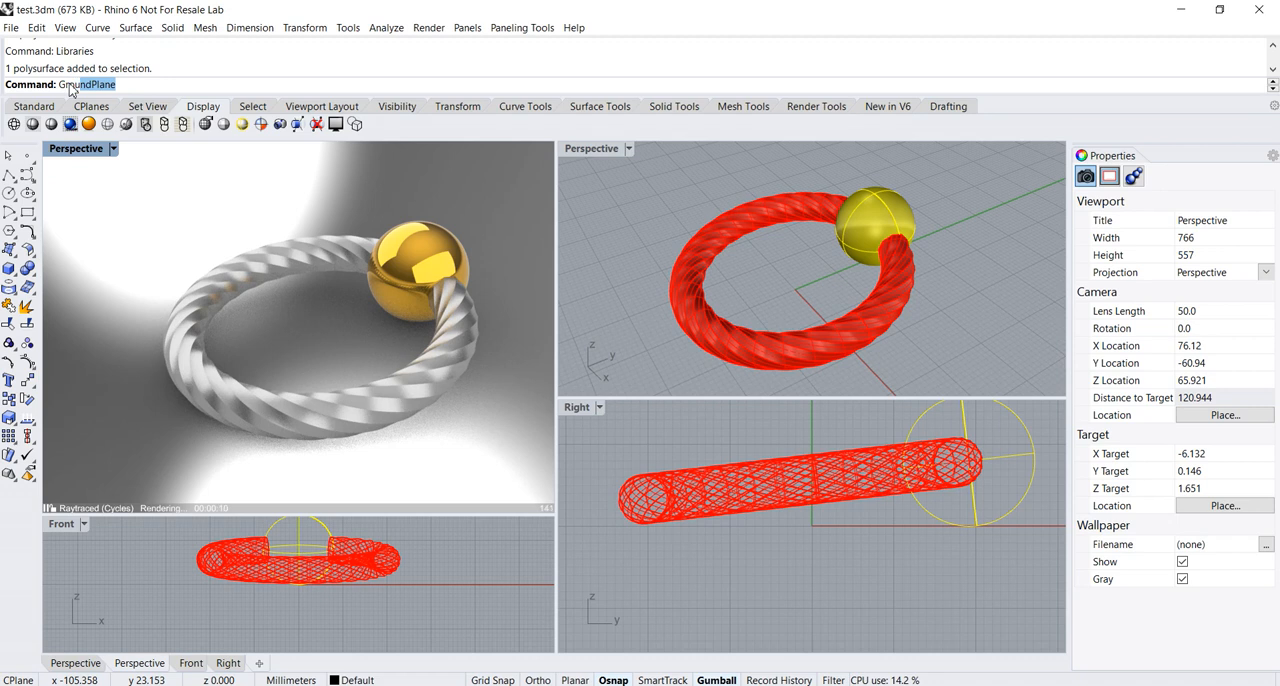
type("nd")
key("Return")
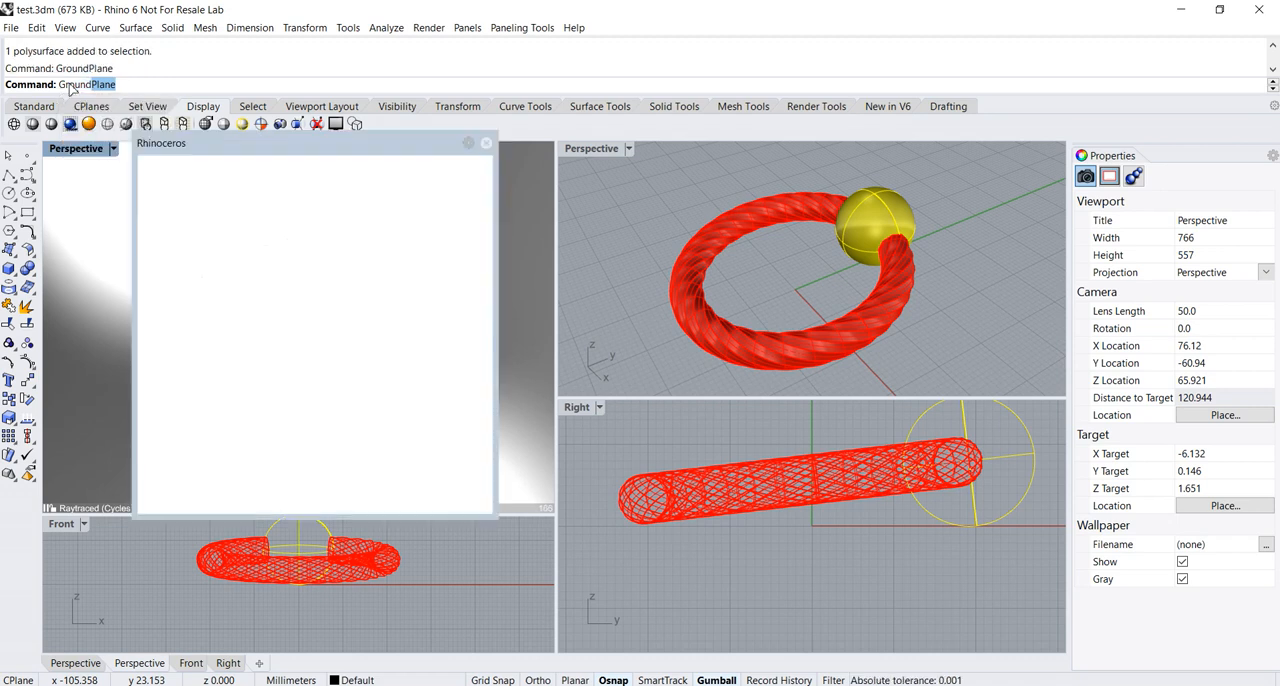
left_click_drag(331, 149, 739, 211)
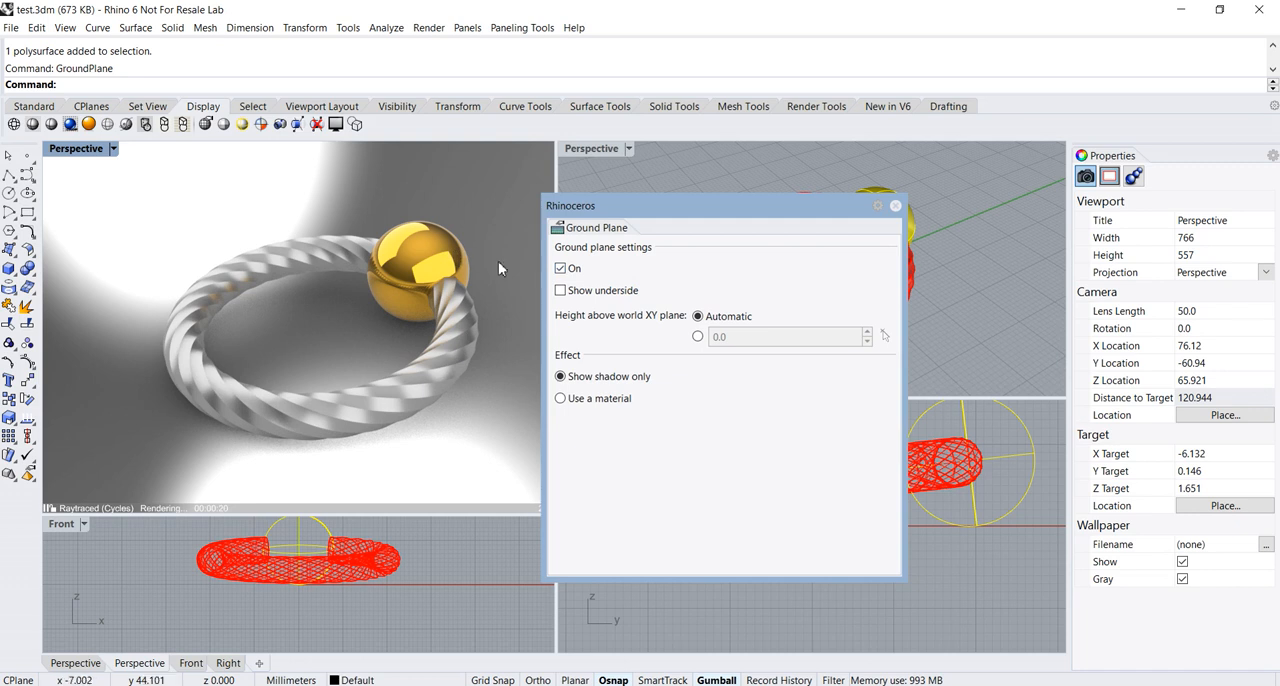
Turn the ground plane off and back on to compare the ring's shadow in the Raytraced view
left_click(560, 269)
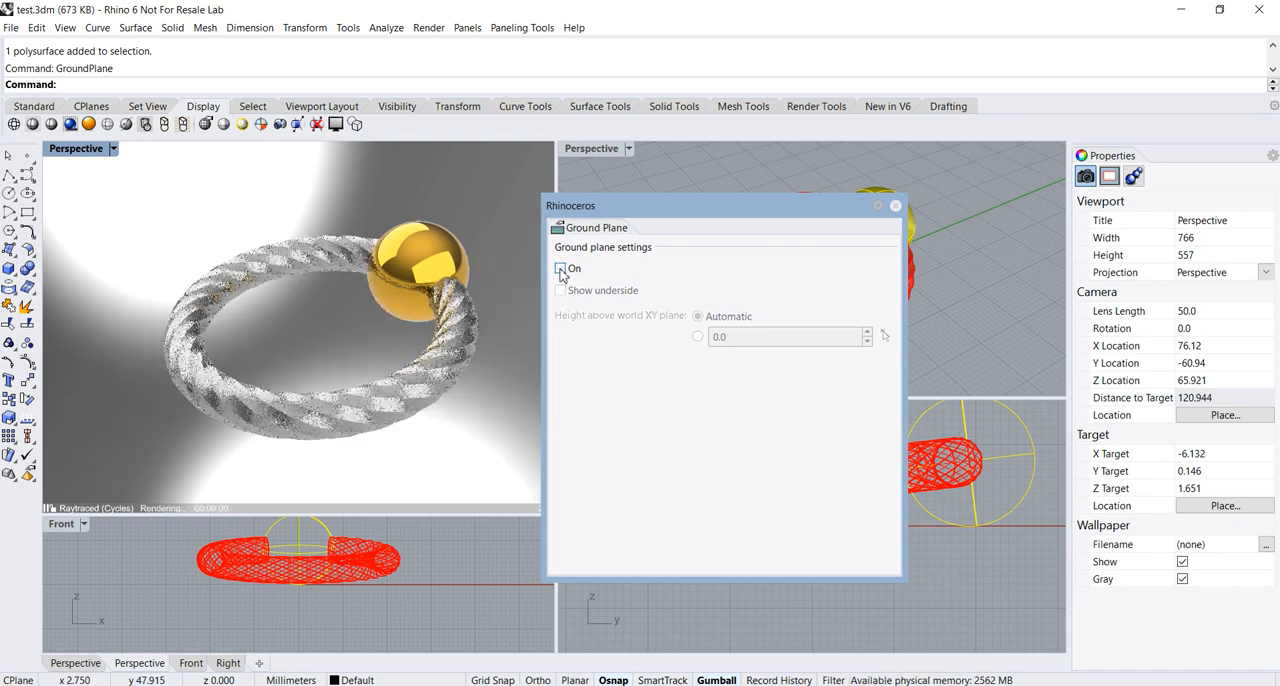
left_click(560, 270)
left_click(560, 270)
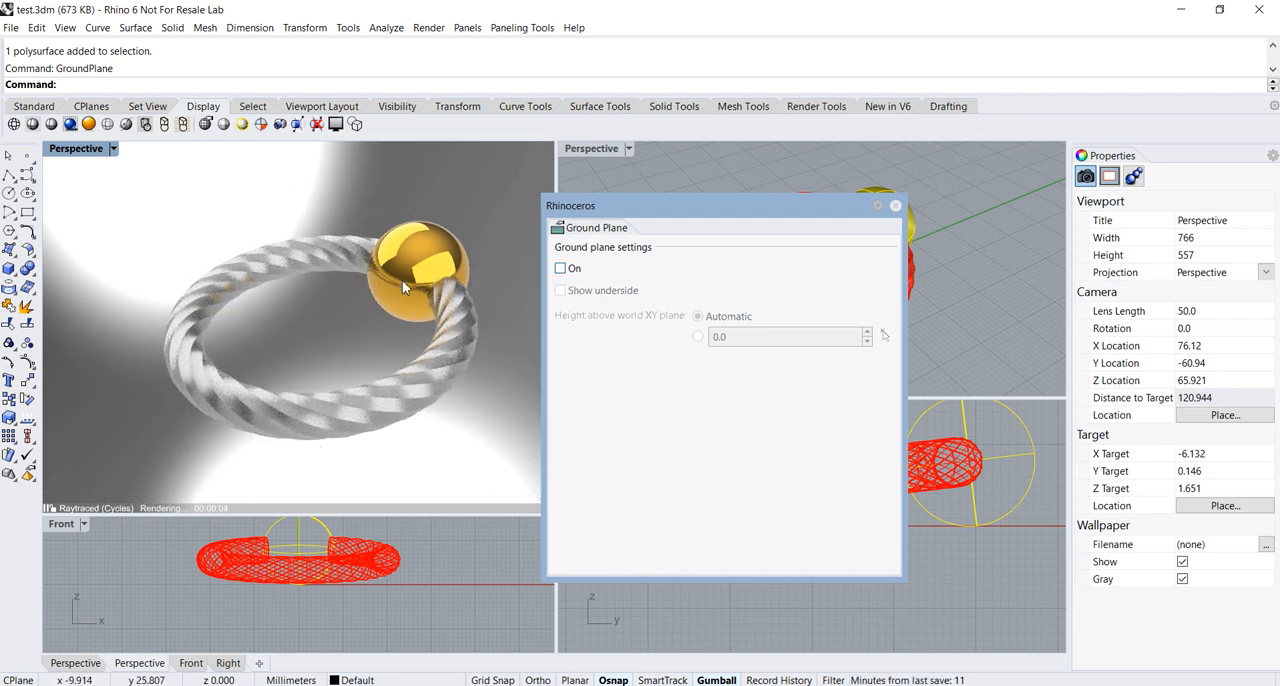
left_click(561, 269)
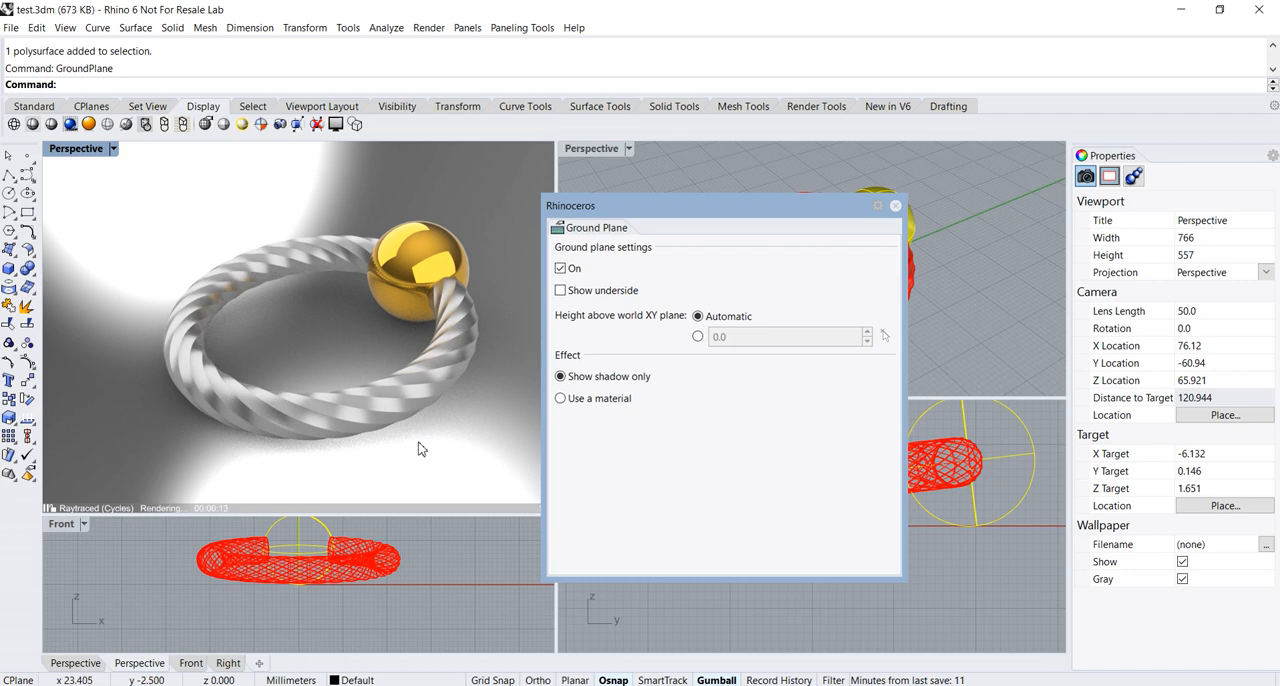
Set the ground plane to use a material instead of showing shadow only, and reposition and narrow its settings window
left_click(561, 399)
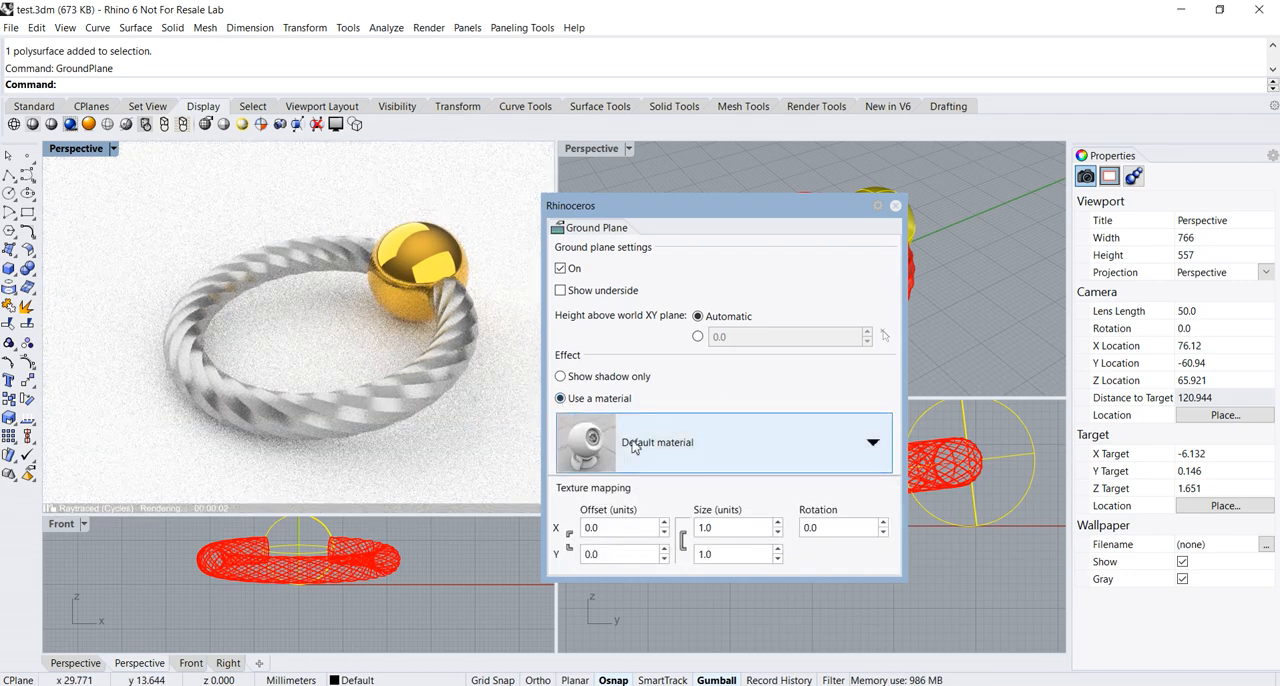
left_click_drag(720, 207, 679, 256)
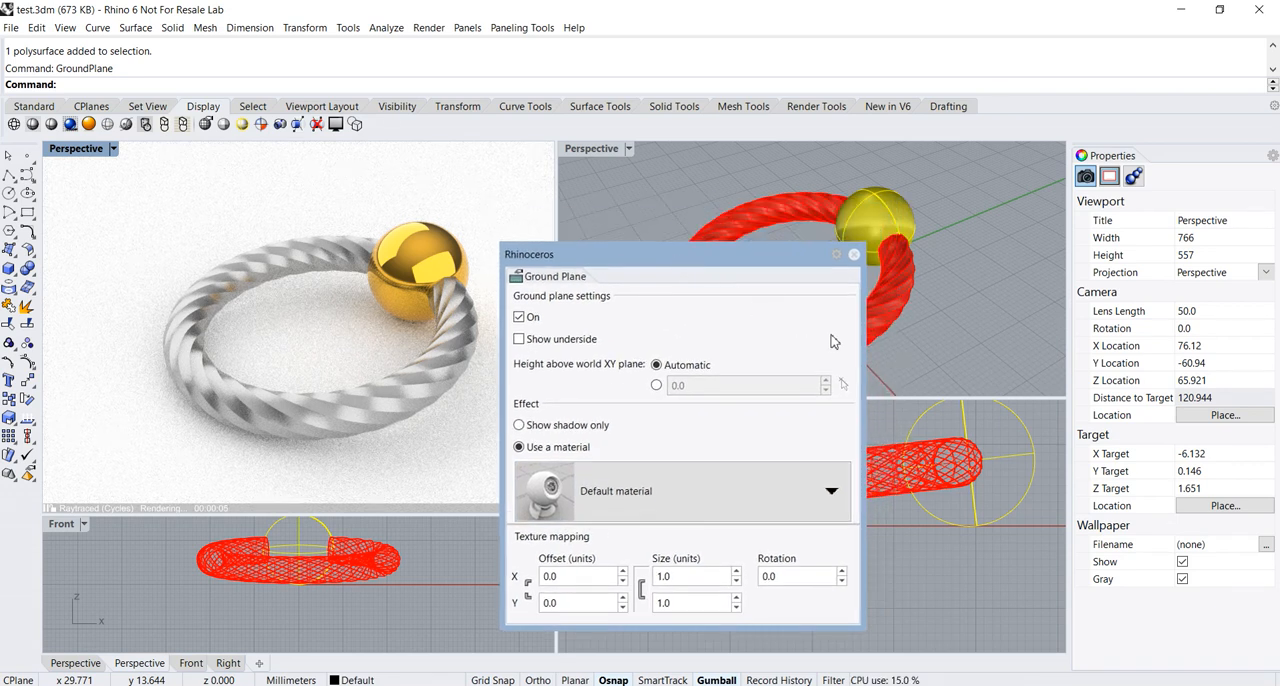
left_click_drag(860, 347, 787, 347)
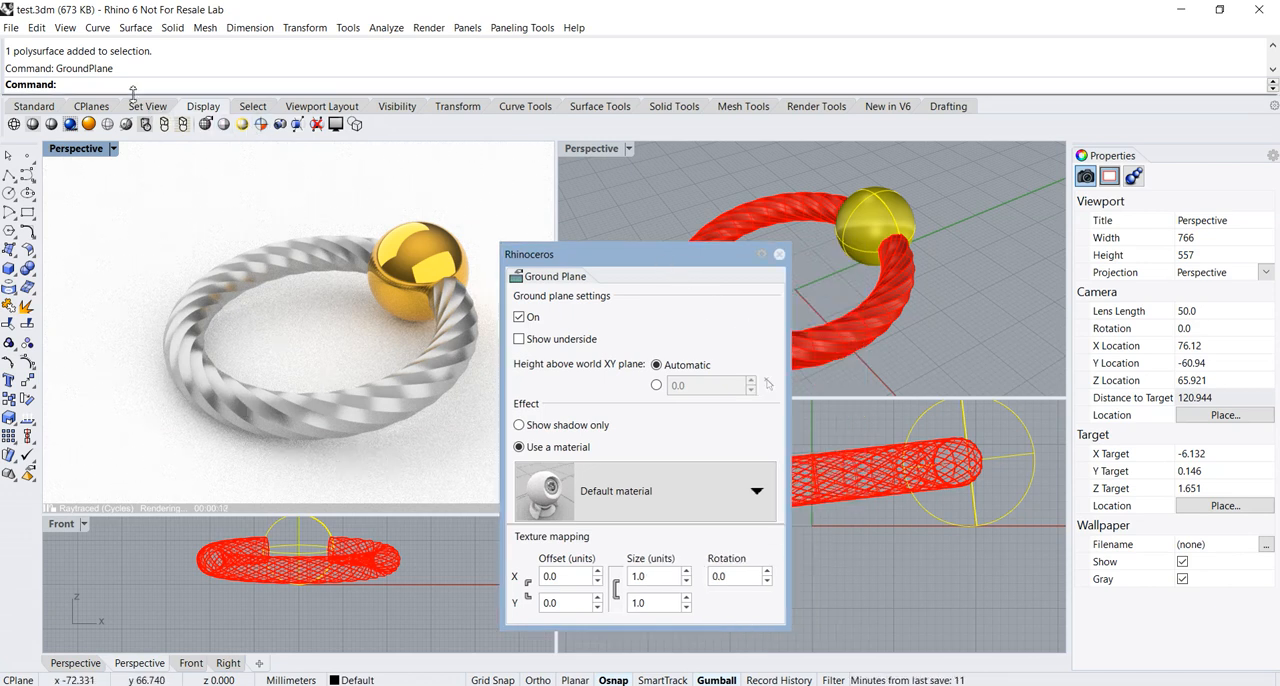
Run the Libraries command, open the Plastic folder in Render Content, and move the library window off the ground plane settings
type("Libraries")
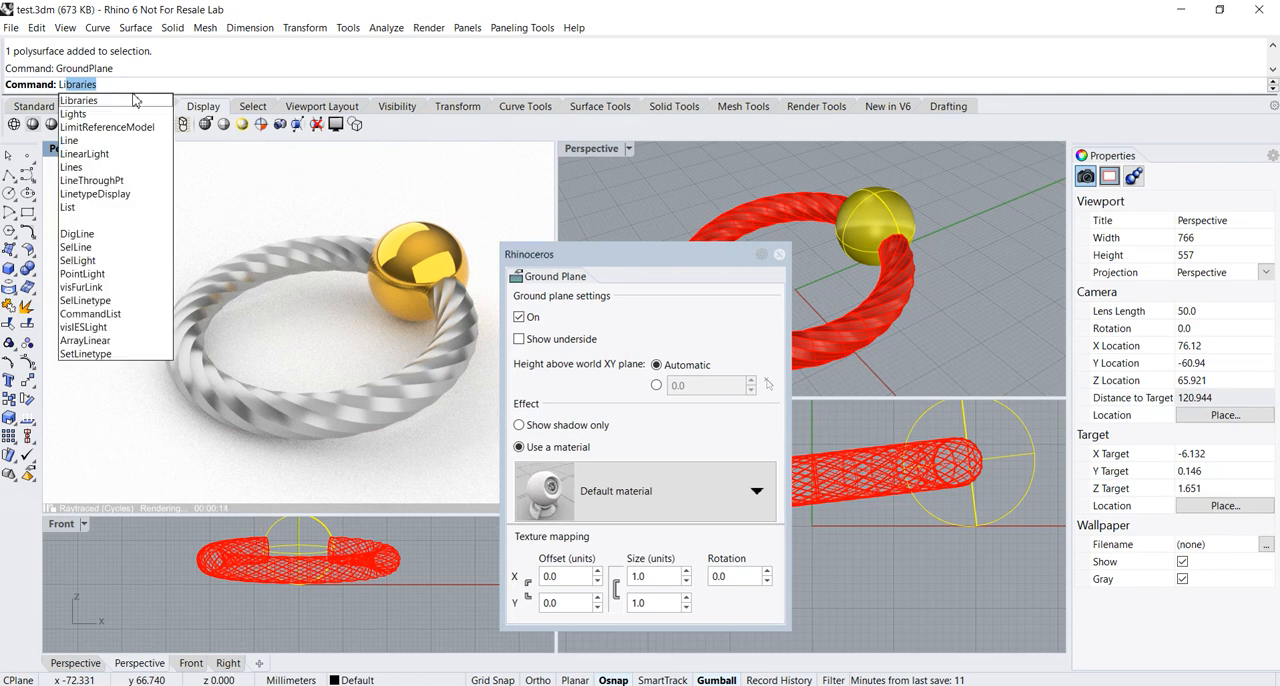
key("Return")
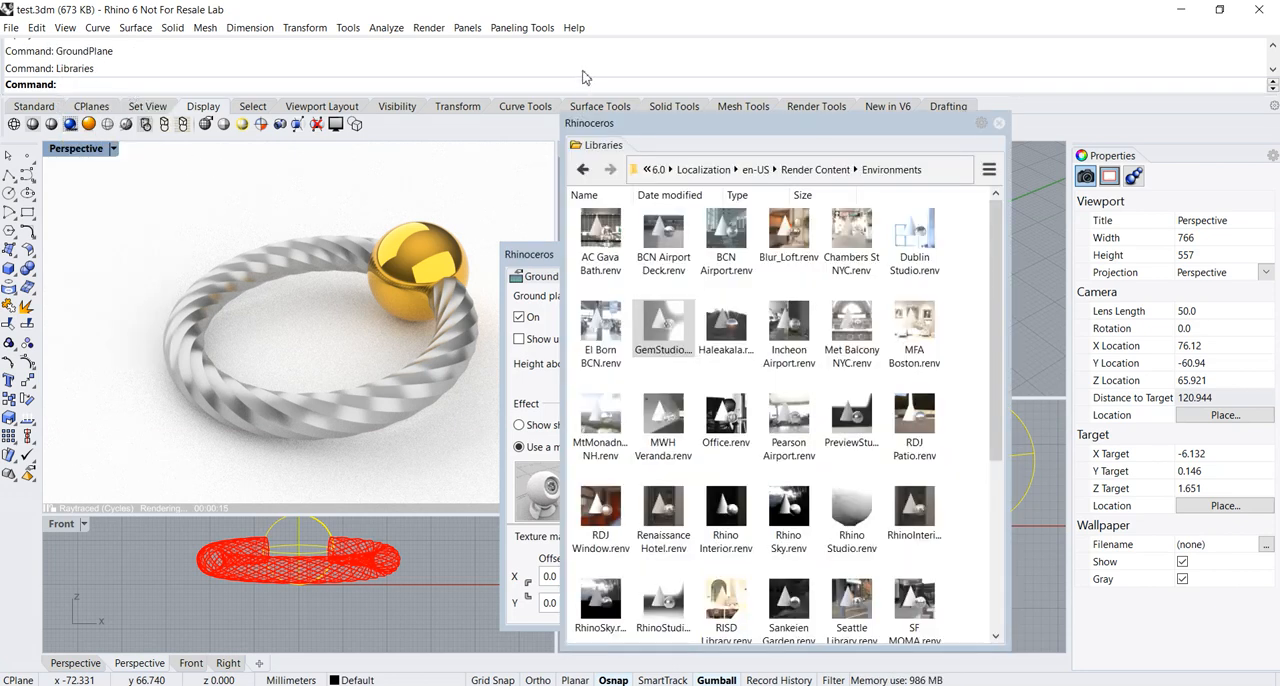
left_click(815, 169)
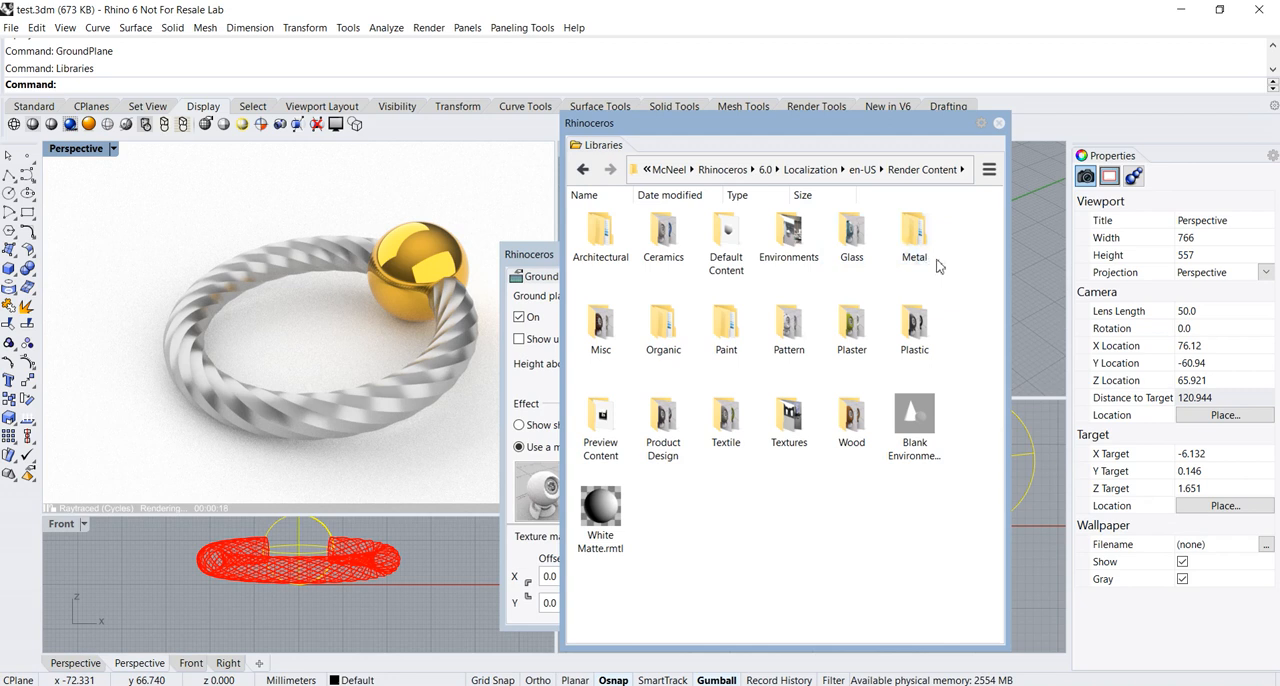
double_click(918, 328)
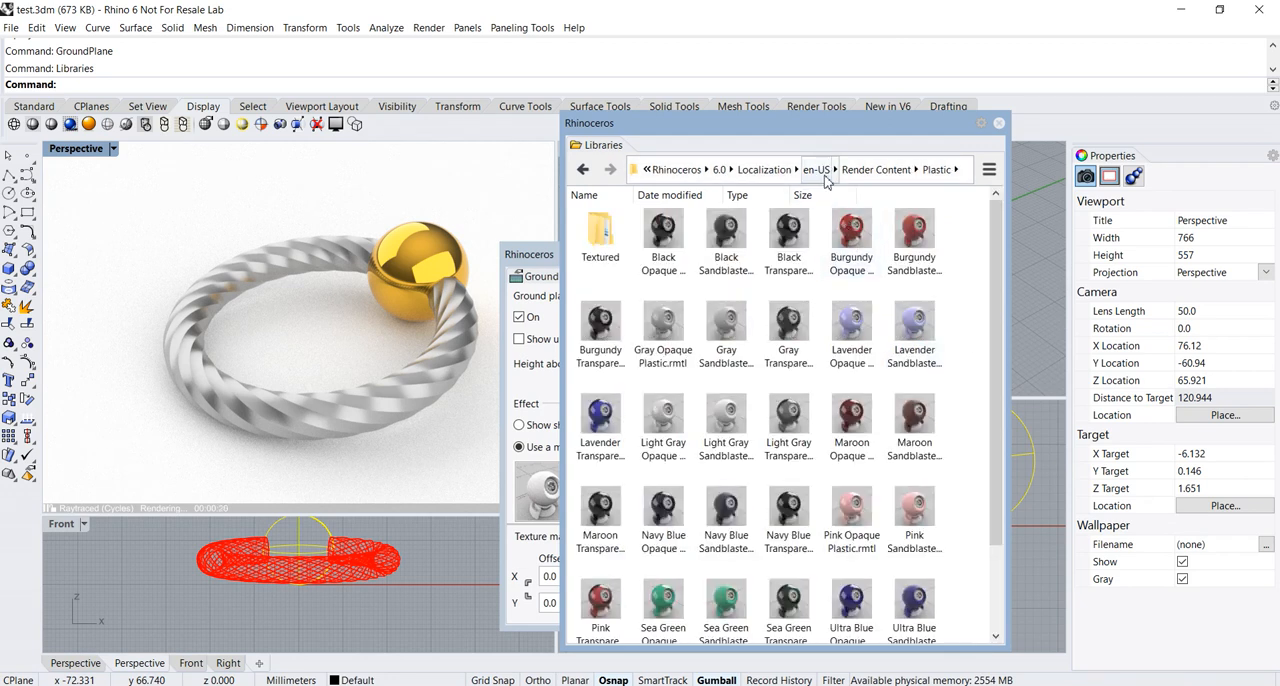
left_click_drag(827, 133, 969, 133)
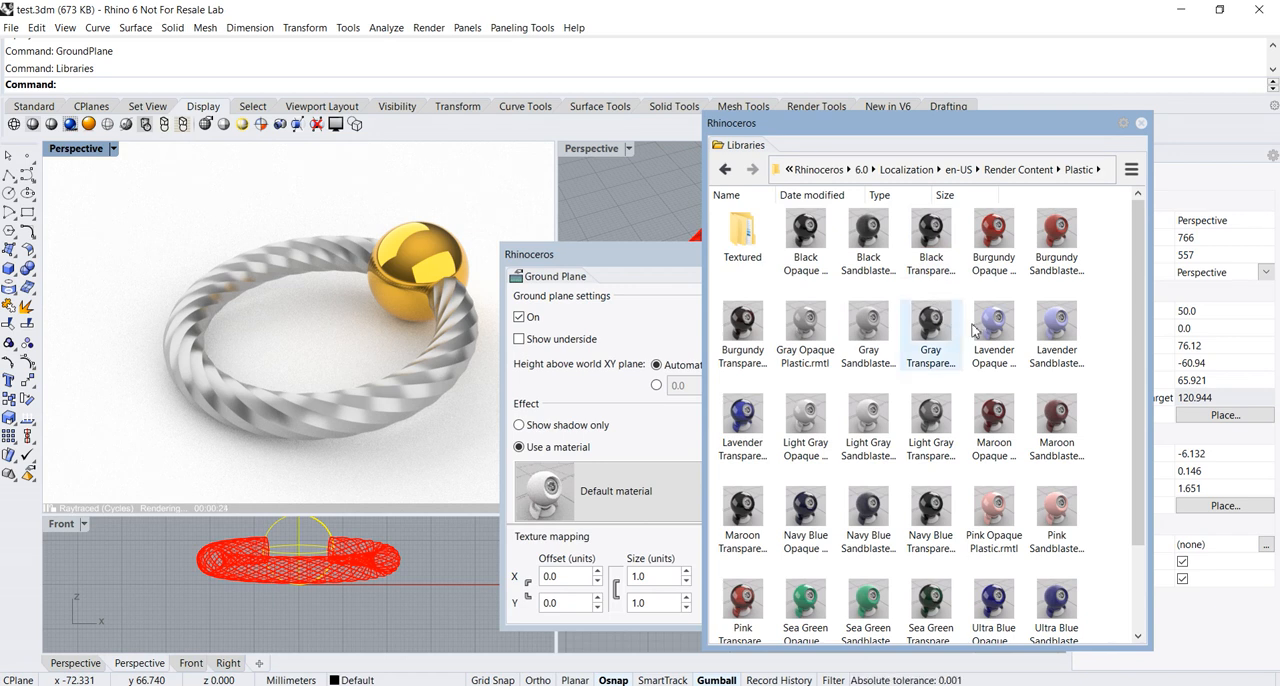
Bring Gray Opaque Plastic from the library into the scene and assign it as the ground plane's material
left_click_drag(806, 330, 180, 440)
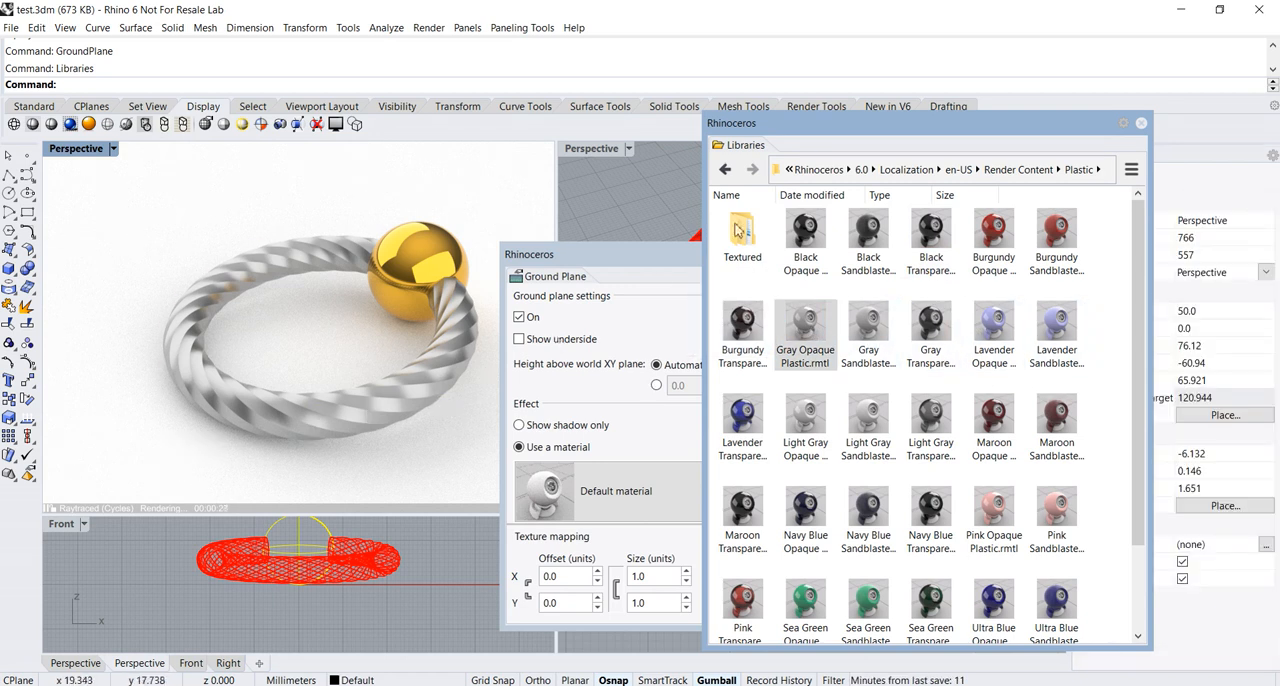
left_click_drag(862, 142, 1006, 138)
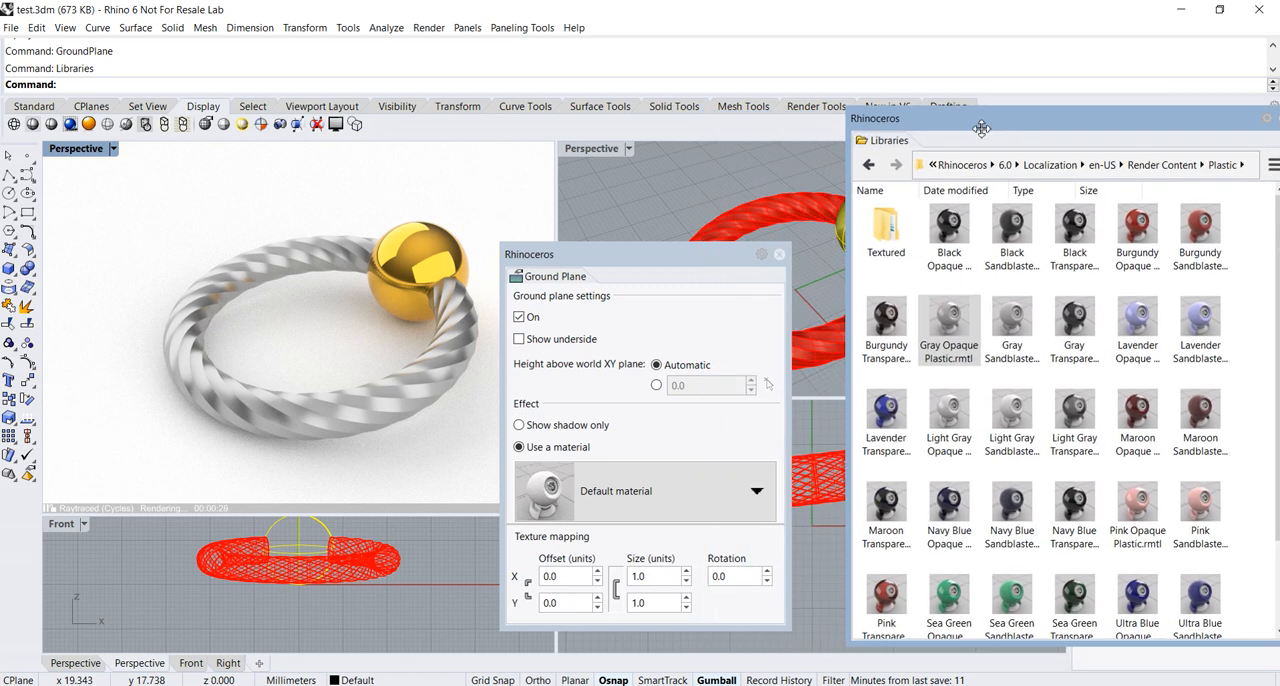
left_click(672, 243)
left_click_drag(672, 243, 683, 160)
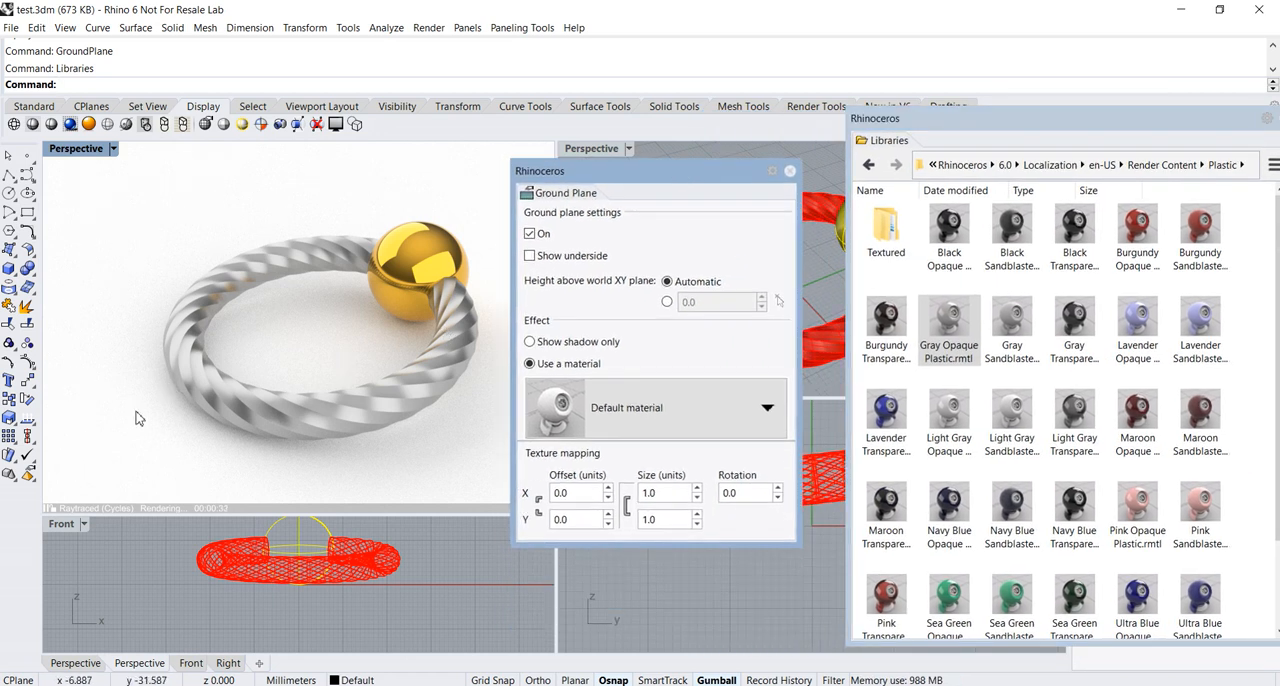
left_click(769, 410)
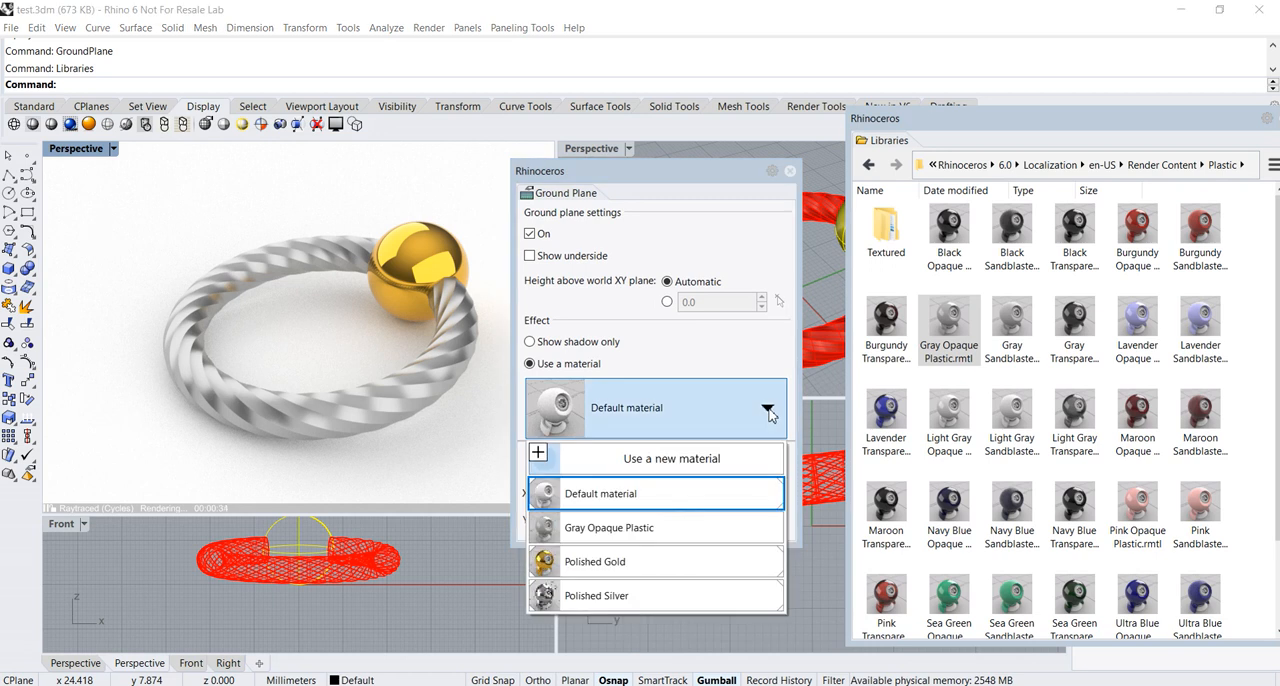
left_click(591, 535)
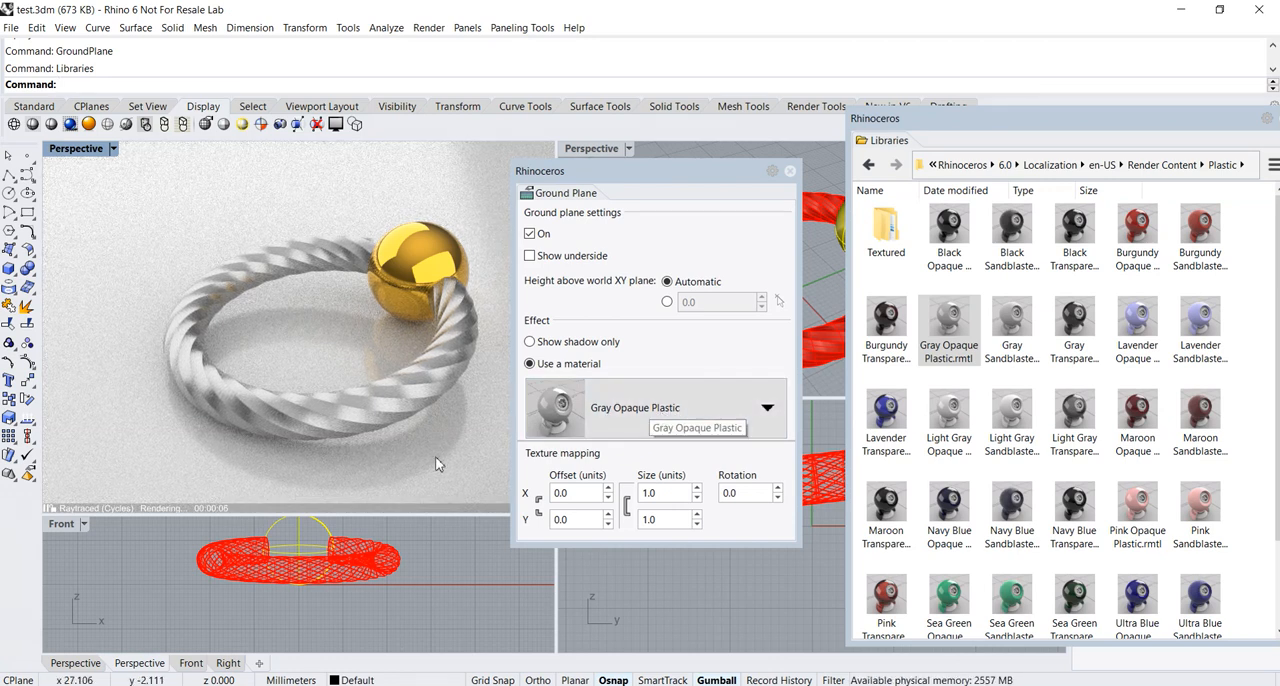
Close the Ground Plane and Libraries windows and switch to the Standard tool set
left_click_drag(657, 181, 658, 207)
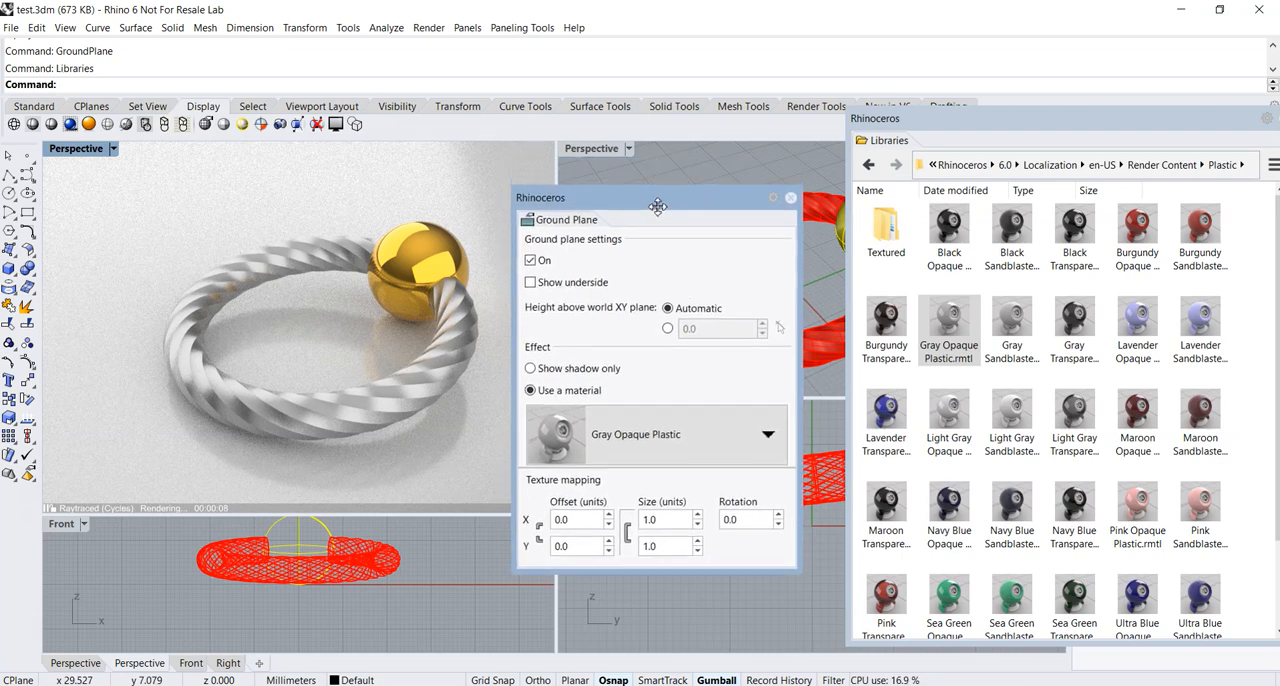
left_click(790, 201)
double_click(1033, 120)
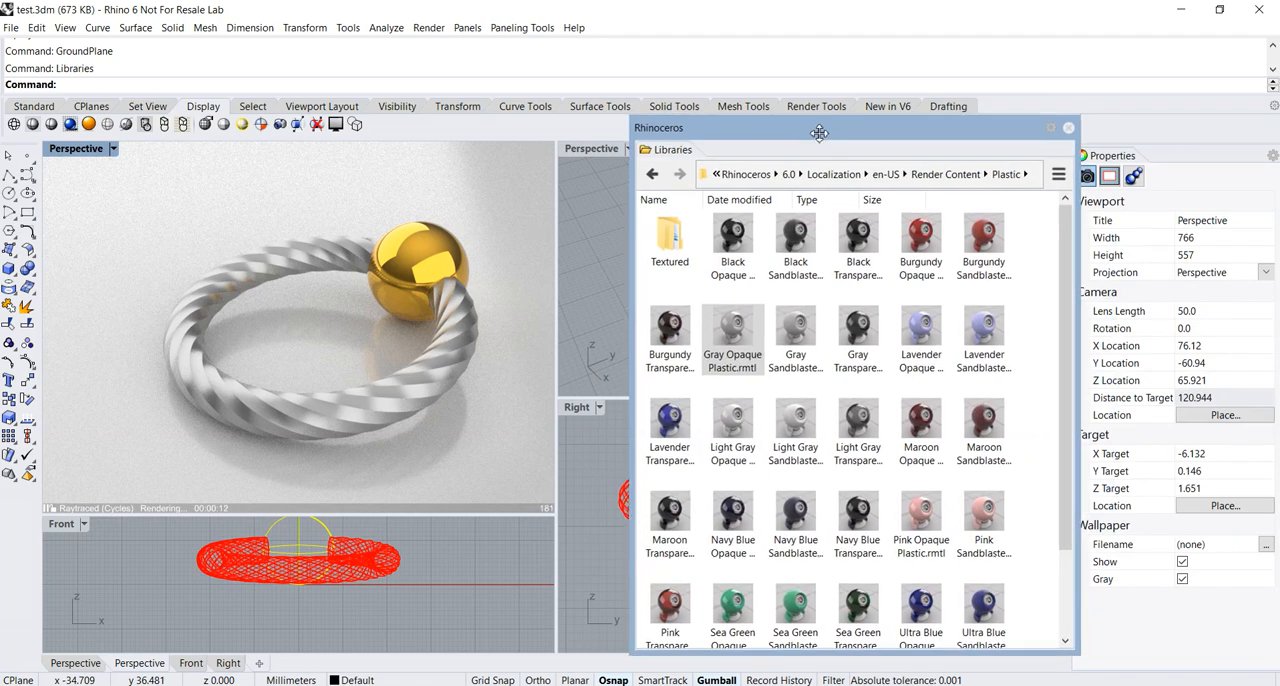
left_click(1069, 129)
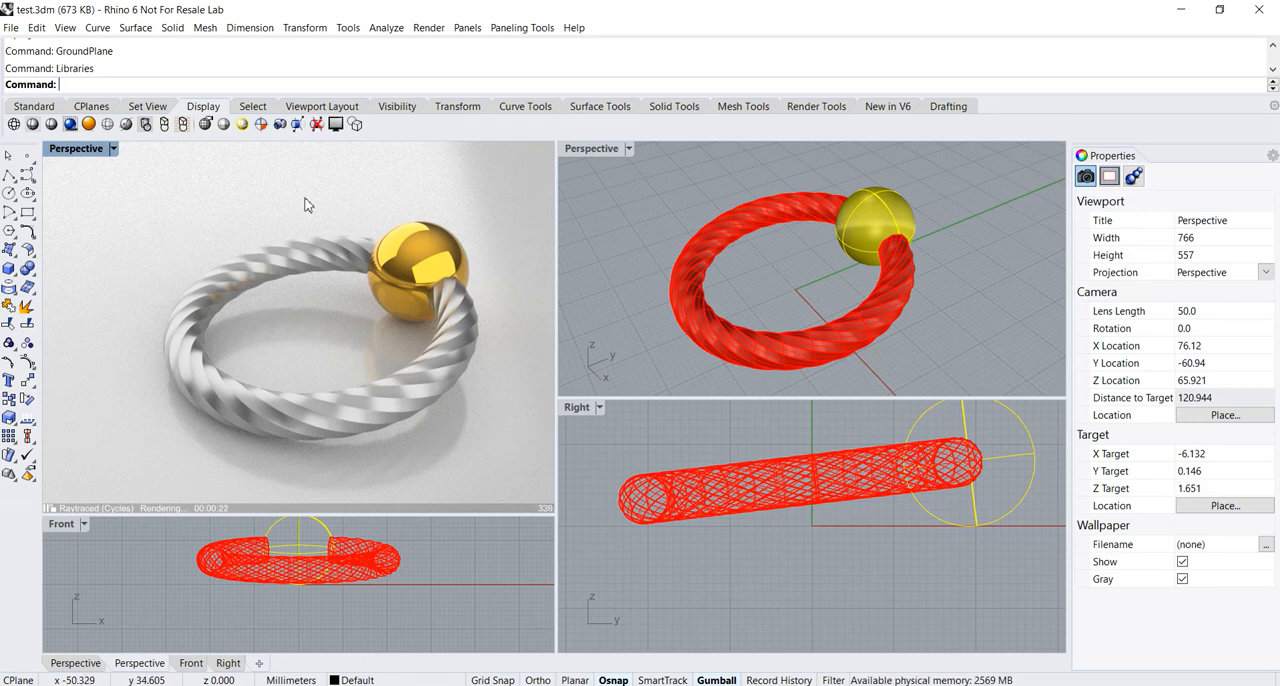
left_click(29, 109)
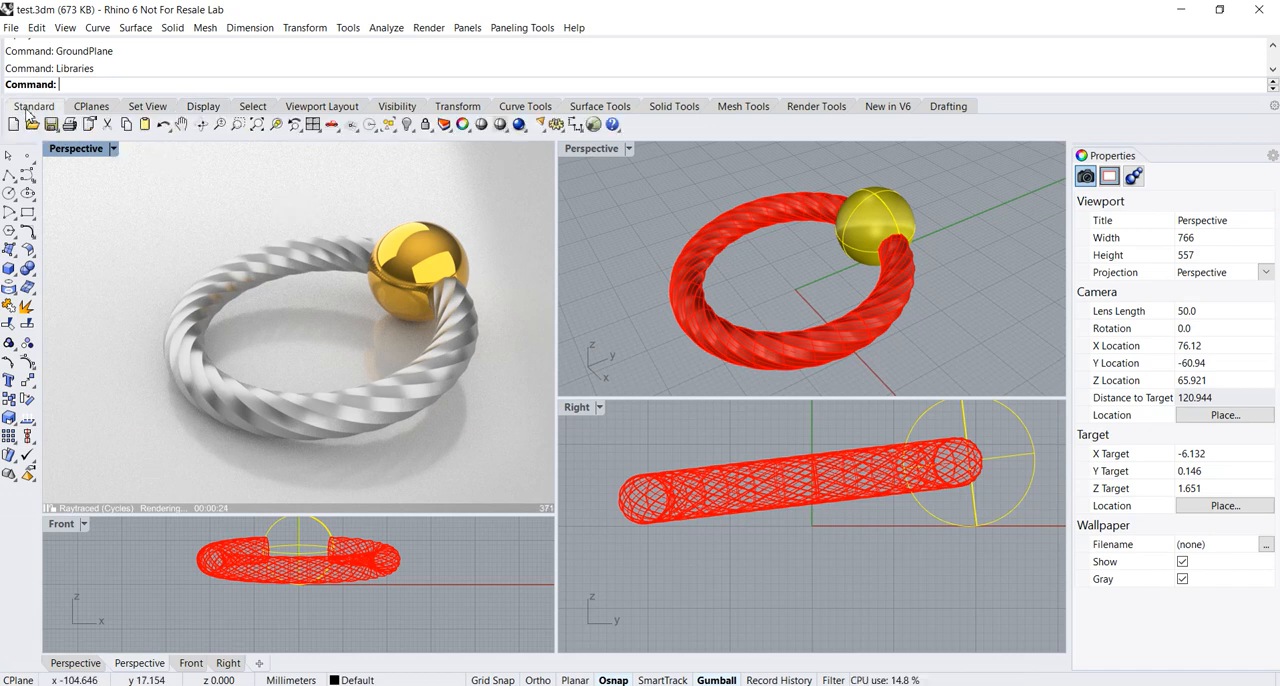
Start a viewport capture to file, choose the first Perspective view as its source, and move the capture settings clear of the raytraced viewport
left_click(200, 108)
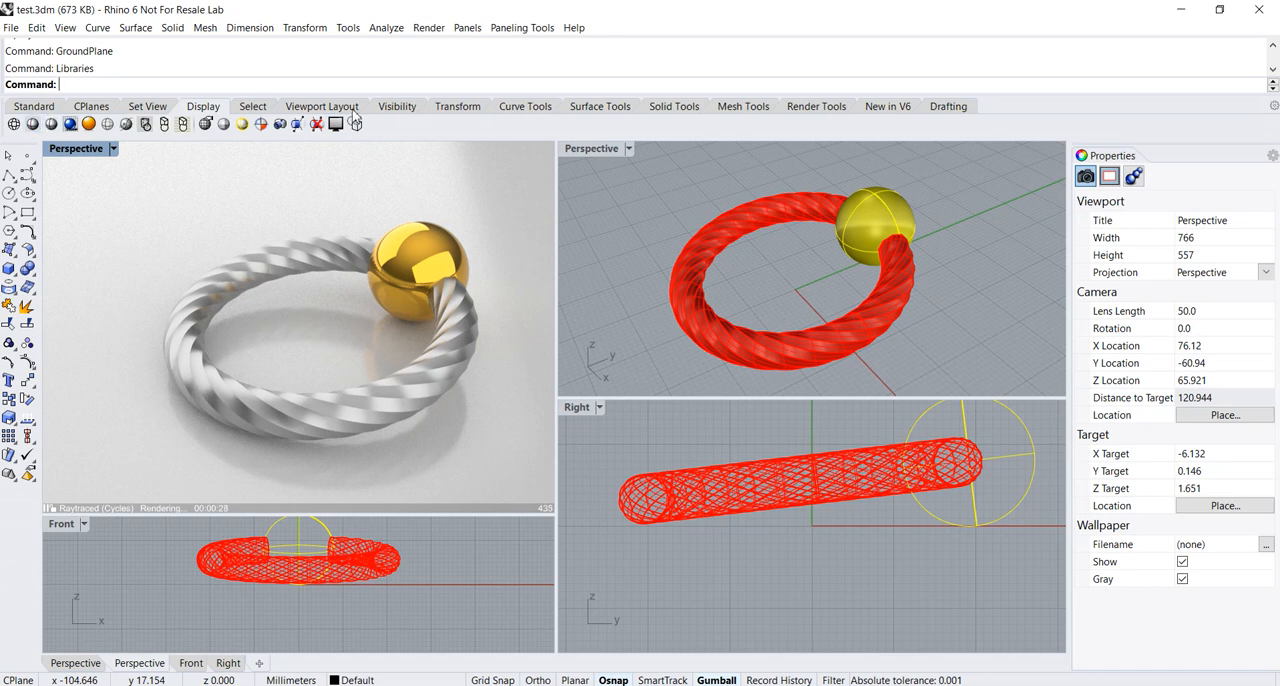
left_click(282, 128)
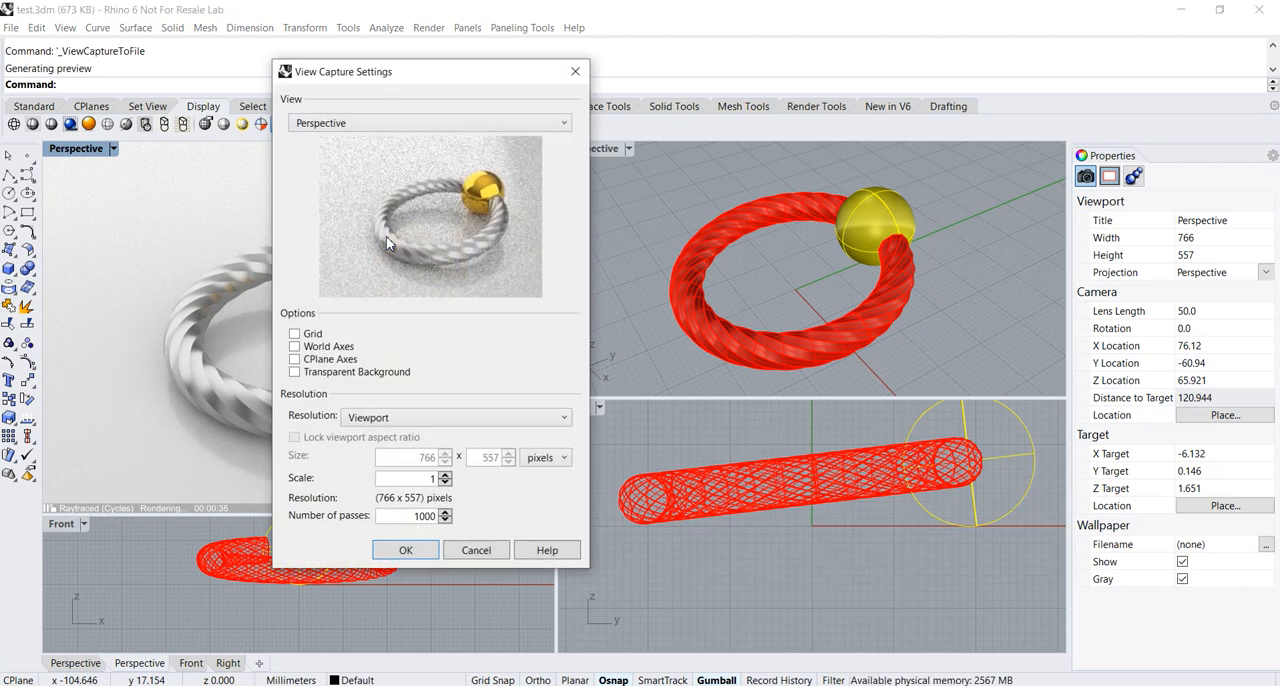
left_click_drag(444, 88, 553, 95)
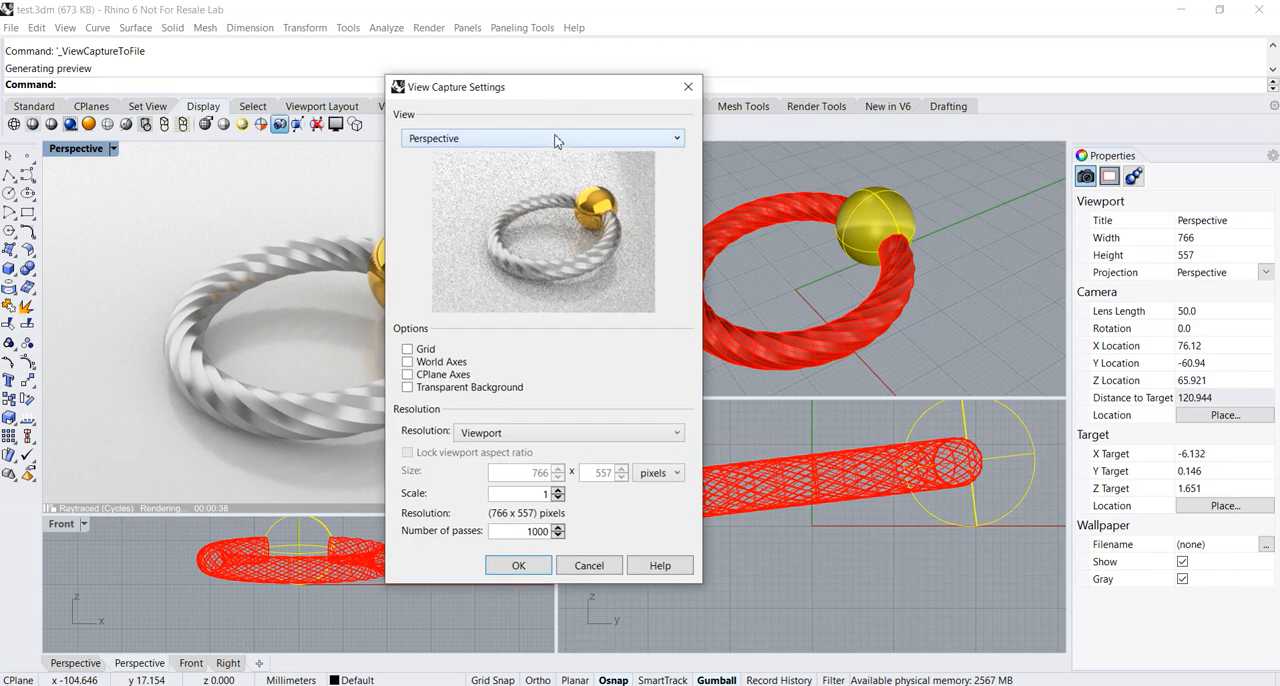
left_click(559, 139)
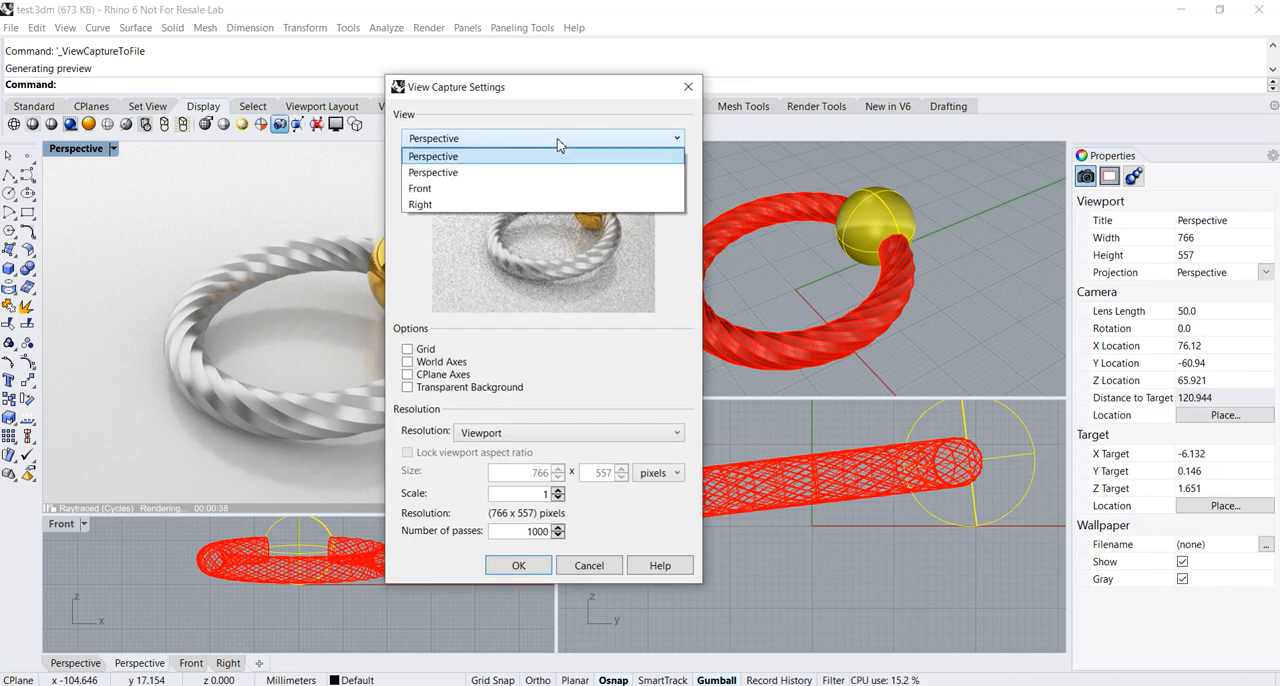
left_click(450, 157)
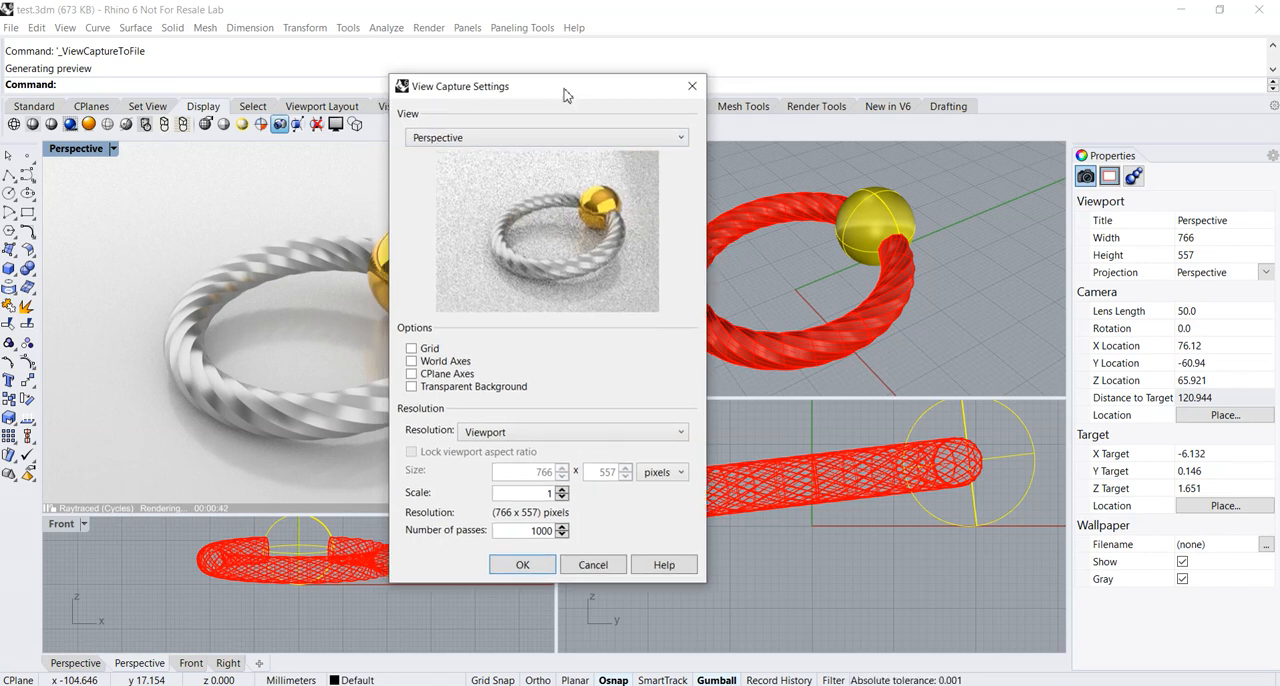
left_click_drag(566, 94, 690, 84)
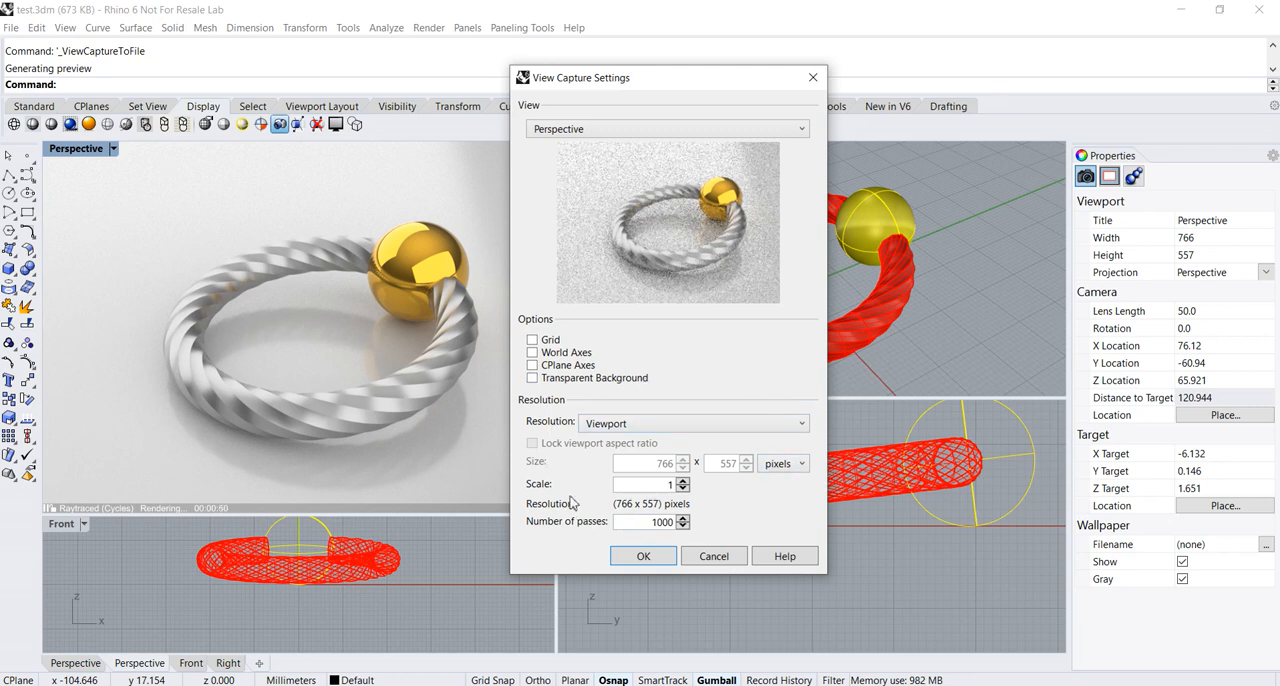
Set the capture resolution to the 800 x 600 preset, trying Custom first, and shift the settings window slightly
left_click(631, 424)
left_click(626, 458)
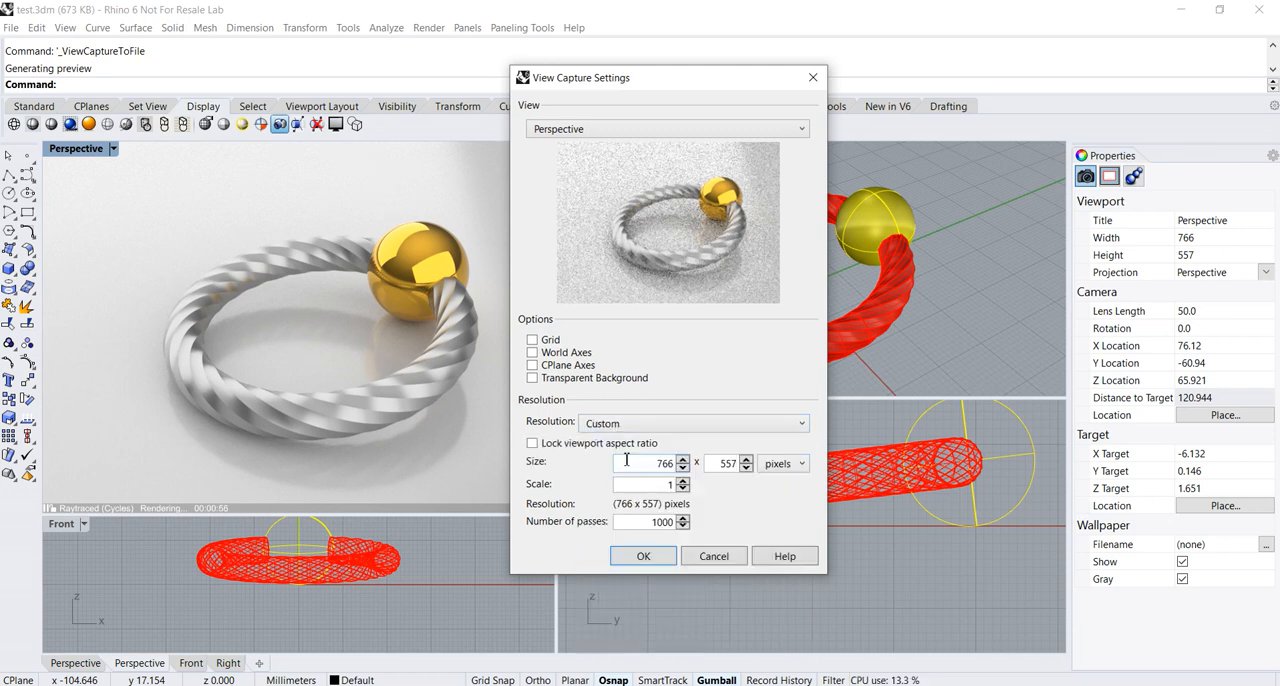
left_click(669, 424)
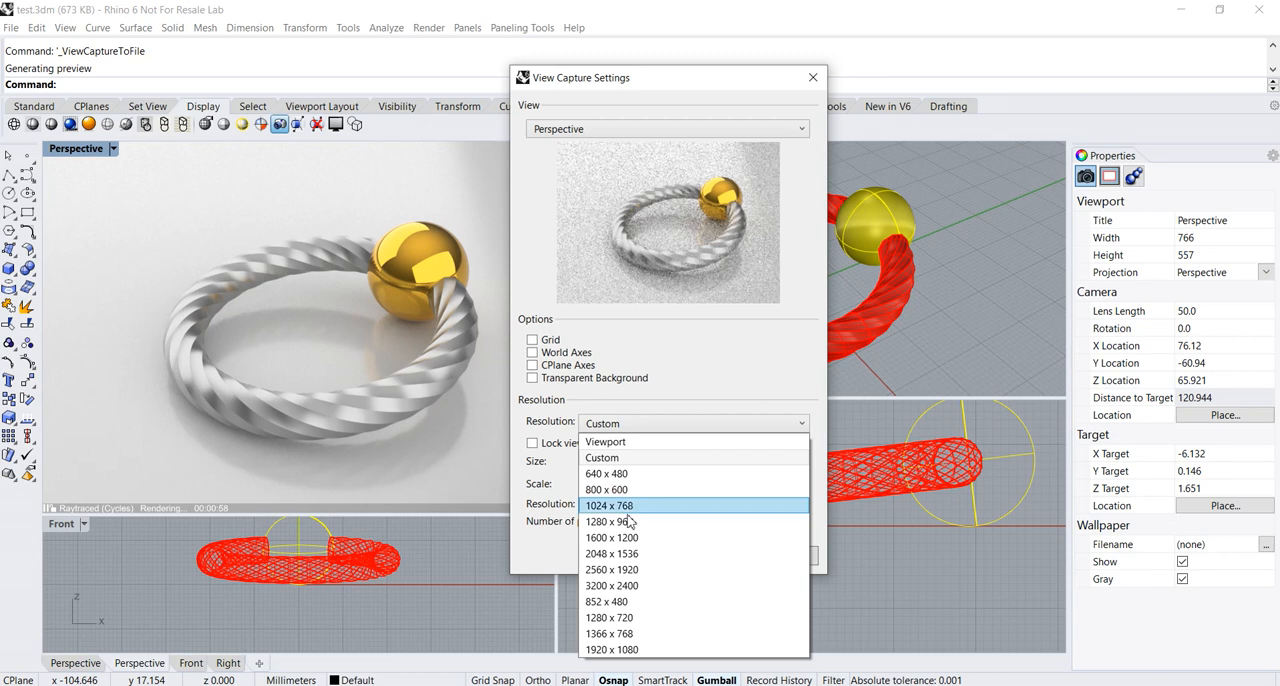
left_click(627, 490)
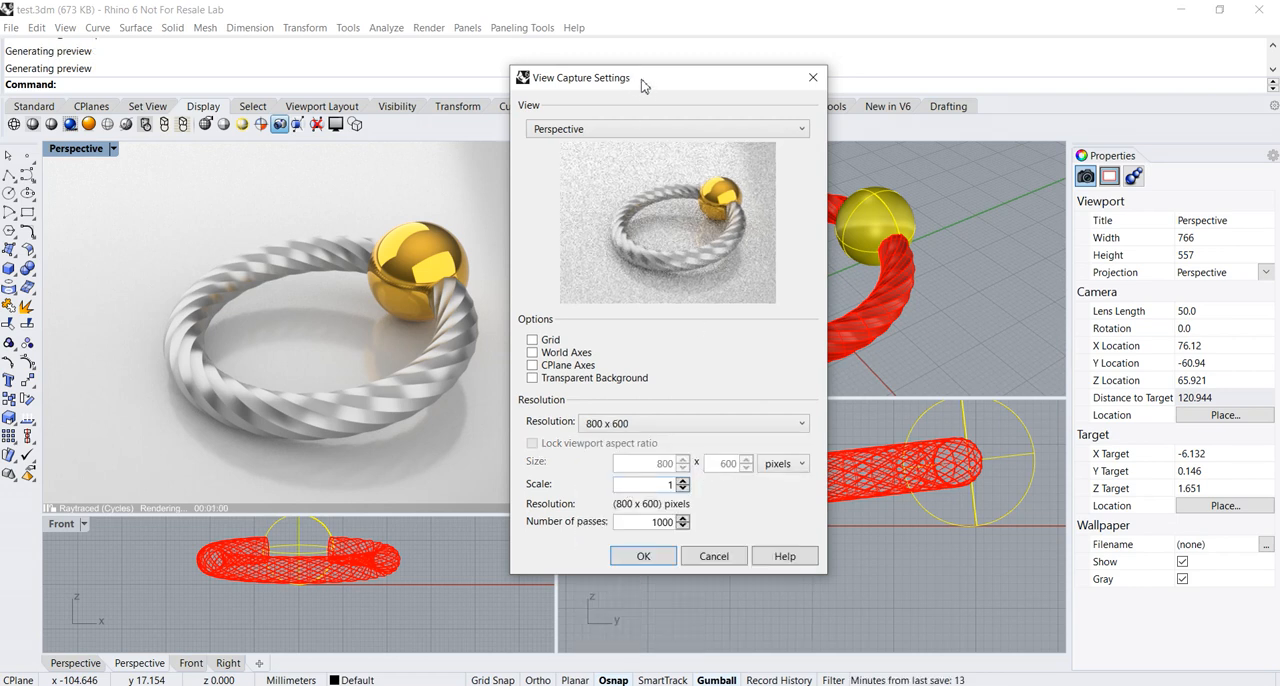
left_click_drag(643, 86, 637, 69)
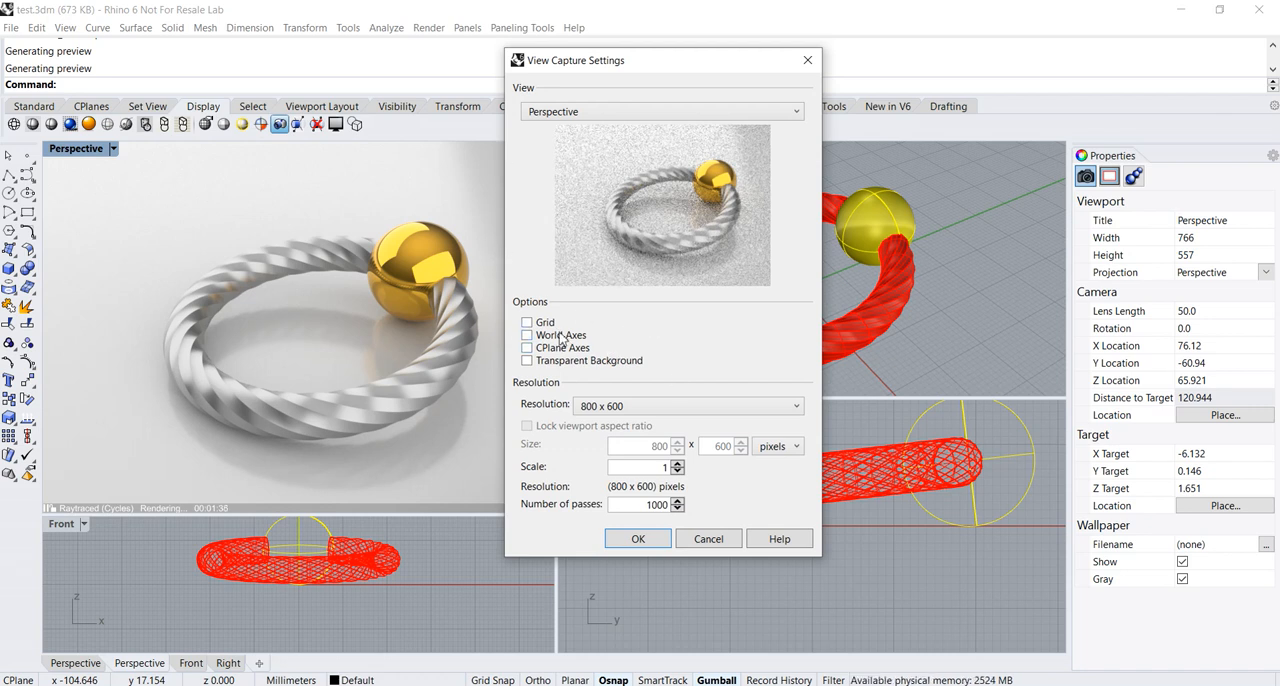
Accept the capture settings, check the available image file types for saving, and cancel without saving the capture
left_click(640, 540)
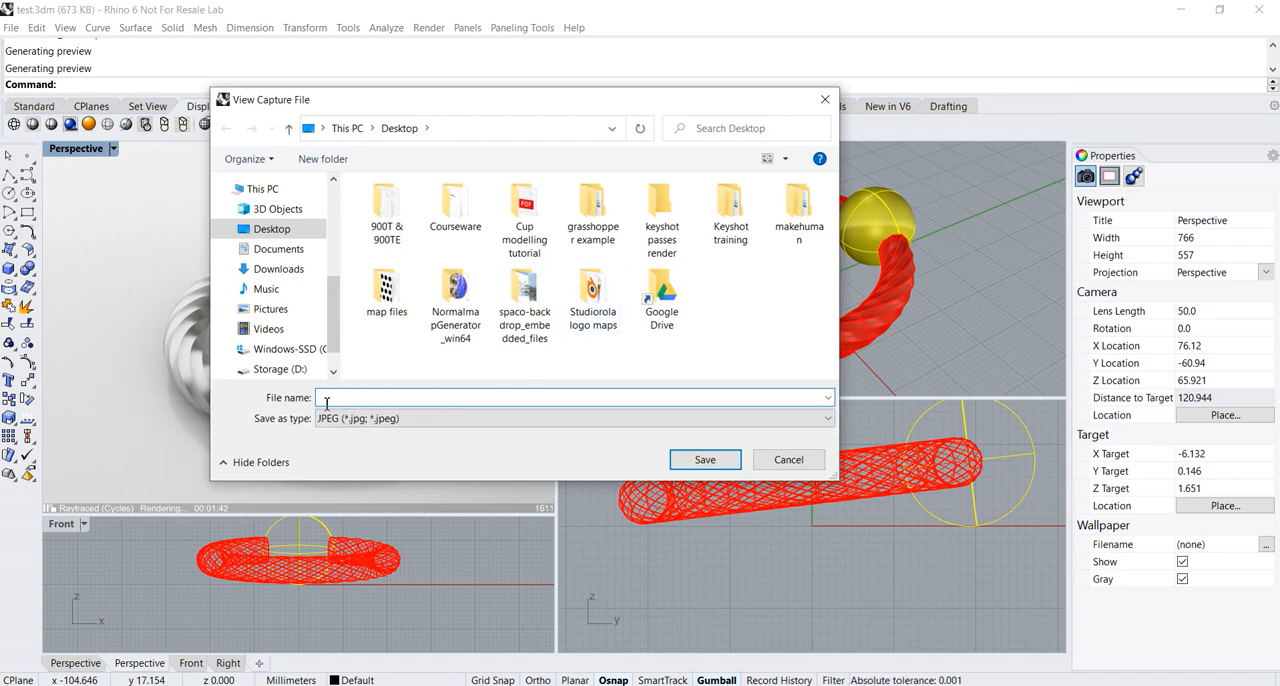
left_click(426, 420)
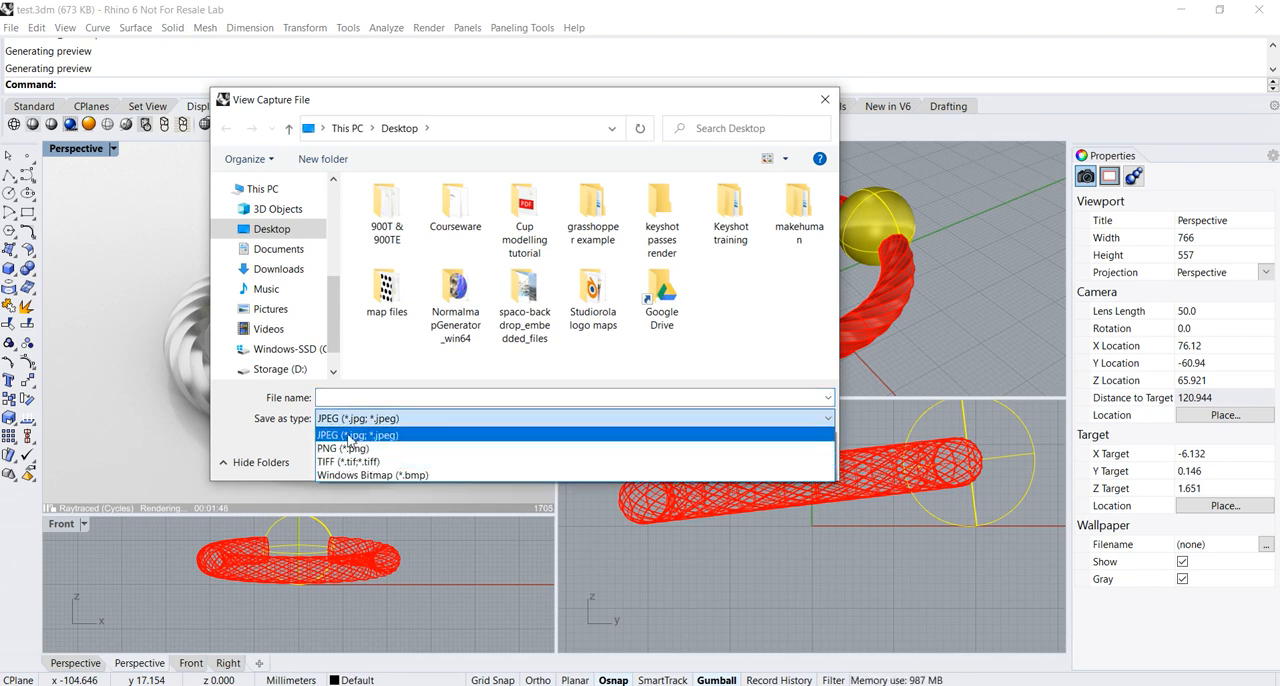
left_click(244, 432)
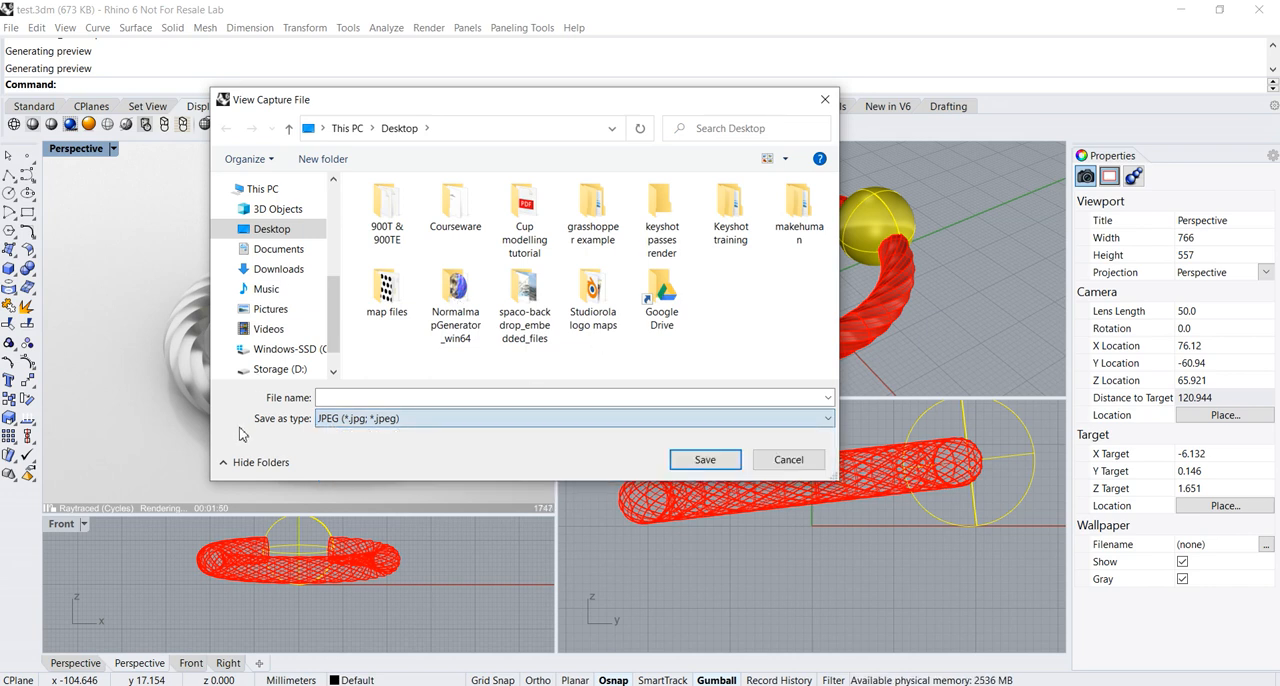
left_click(769, 462)
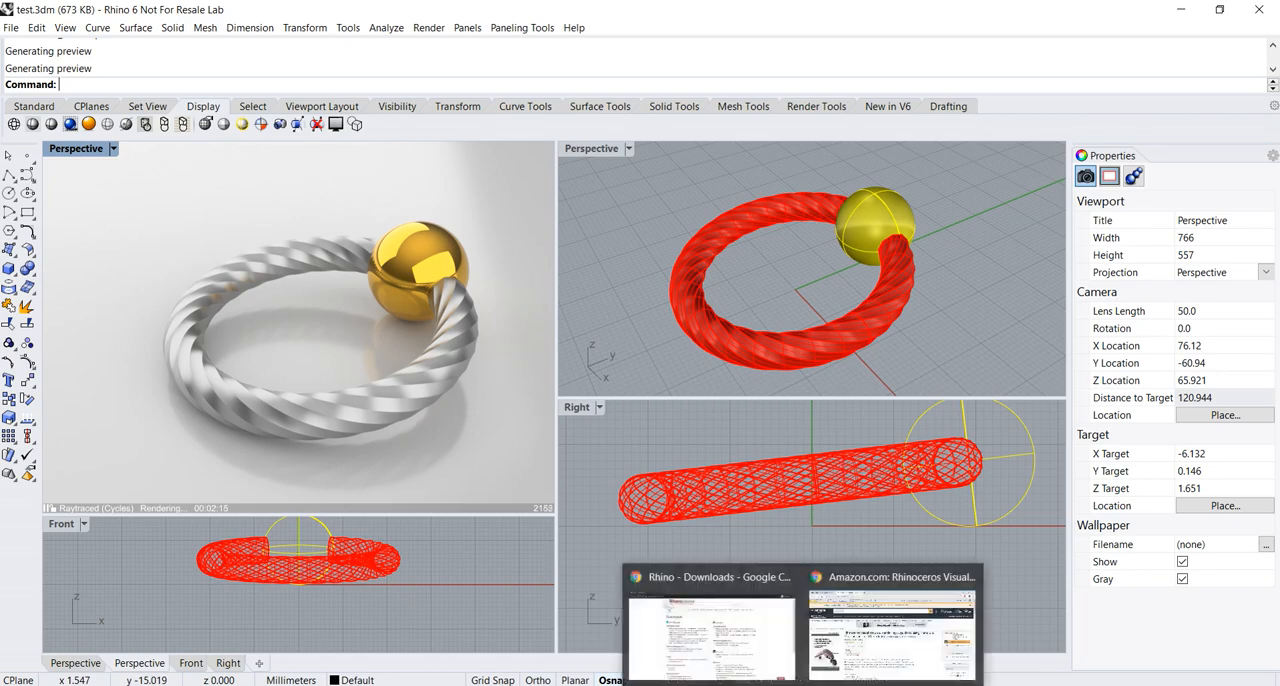
Switch to Chrome and show the Amazon page of the Rhinoceros Visualisation & Rendering book
left_click(816, 666)
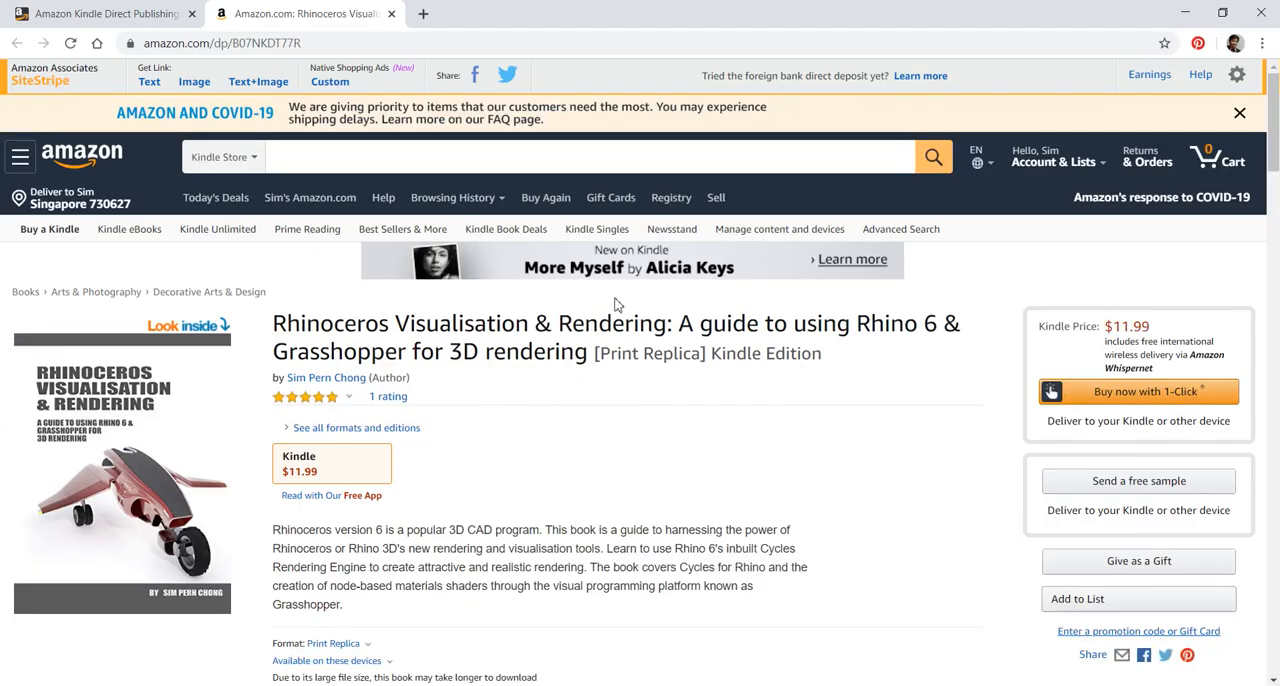